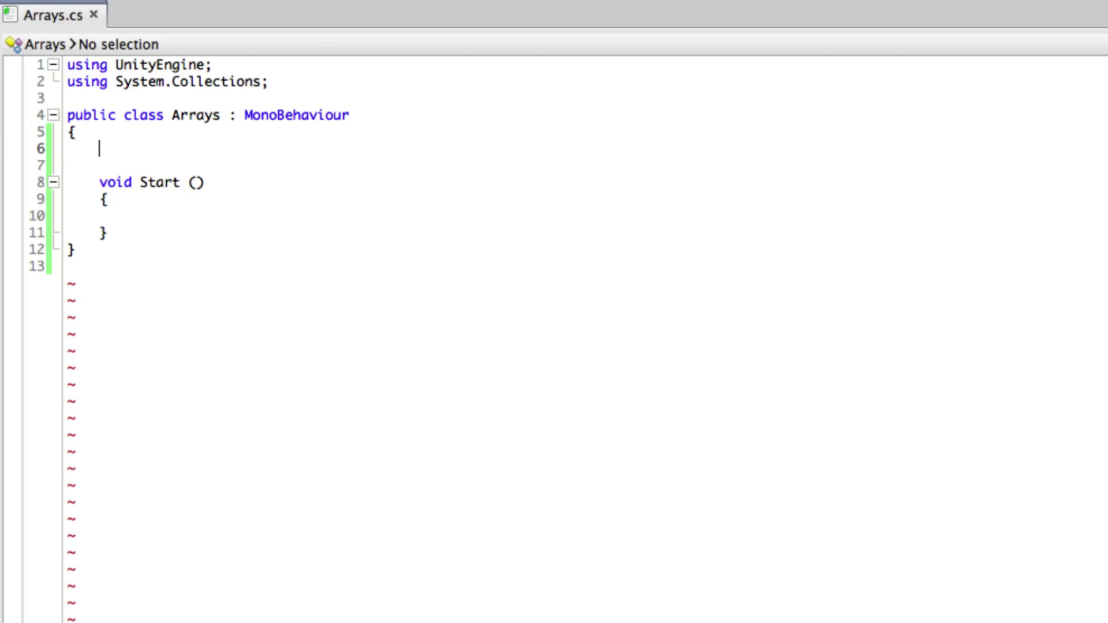
{"action": "type", "text": "int"}
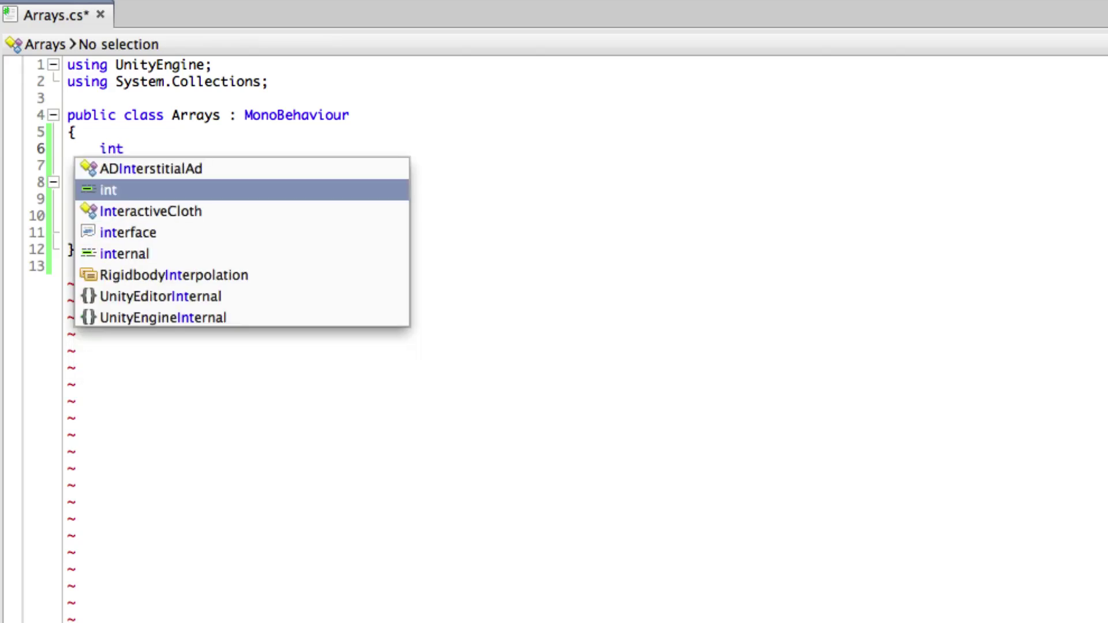
{"action": "type", "text": "[]"}
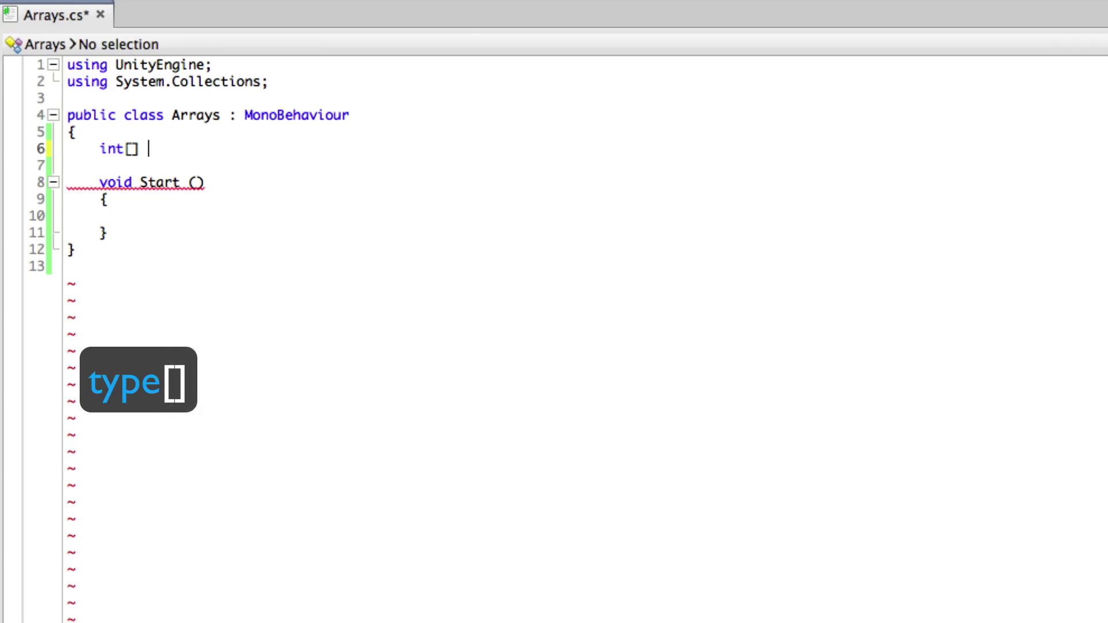
{"action": "type", "text": "m"}
{"action": "type", "text": "y"}
{"action": "type", "text": "I"}
{"action": "type", "text": "ntA"}
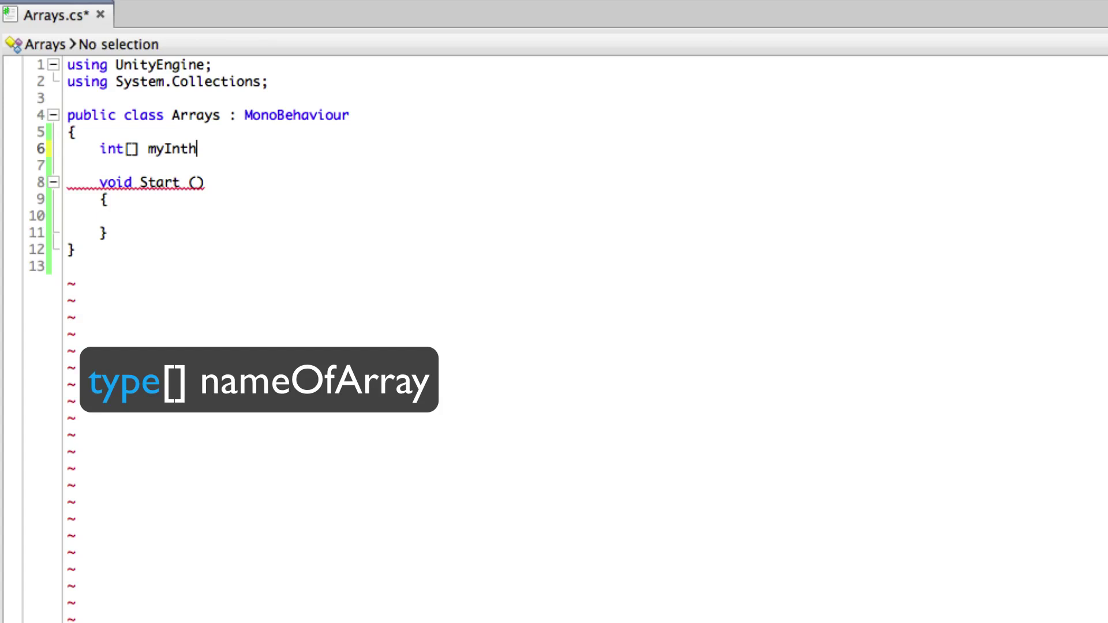
Remove the stray letter from the array name in the int[] myIntArray = new int[5]; field
{"action": "key", "text": "BackSpace"}
{"action": "type", "text": "A"}
{"action": "type", "text": "rray"}
{"action": "type", "text": " = new "}
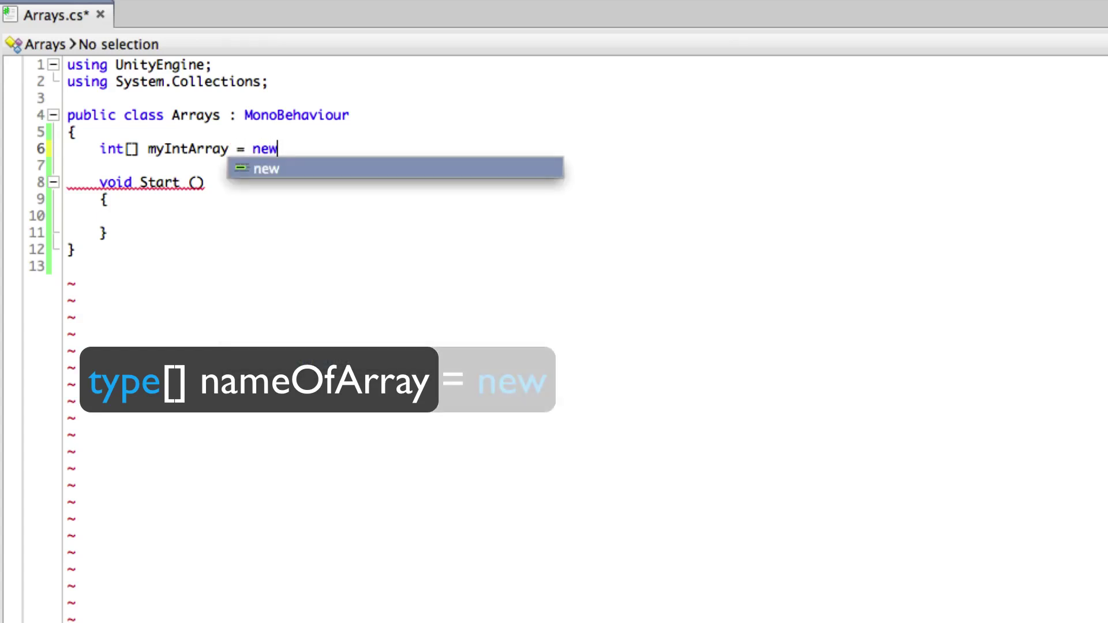
{"action": "type", "text": "int"}
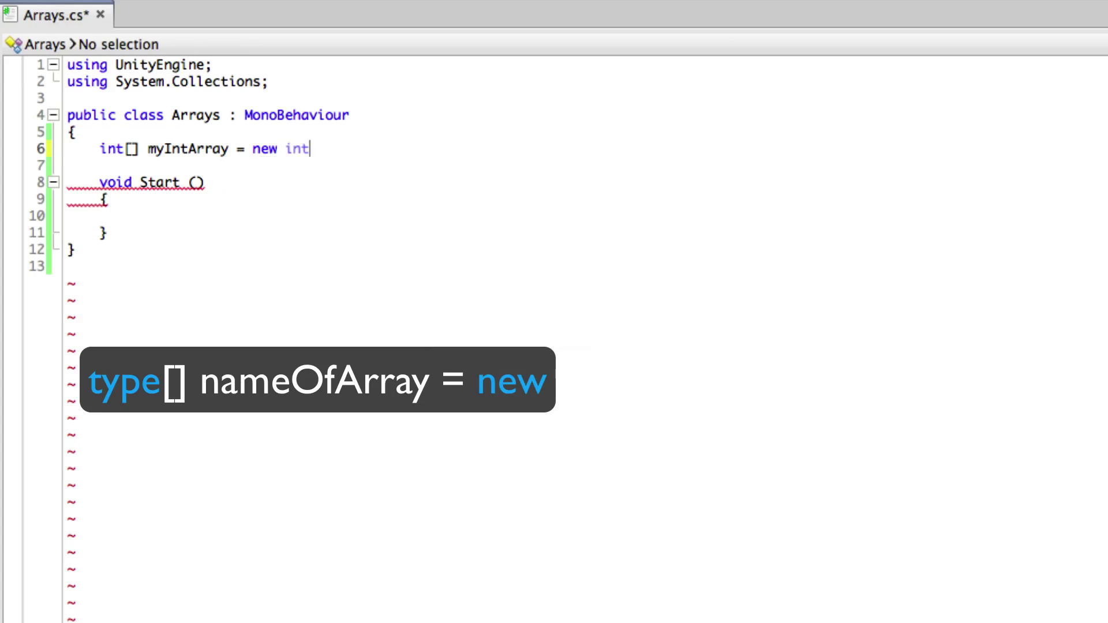
{"action": "type", "text": "["}
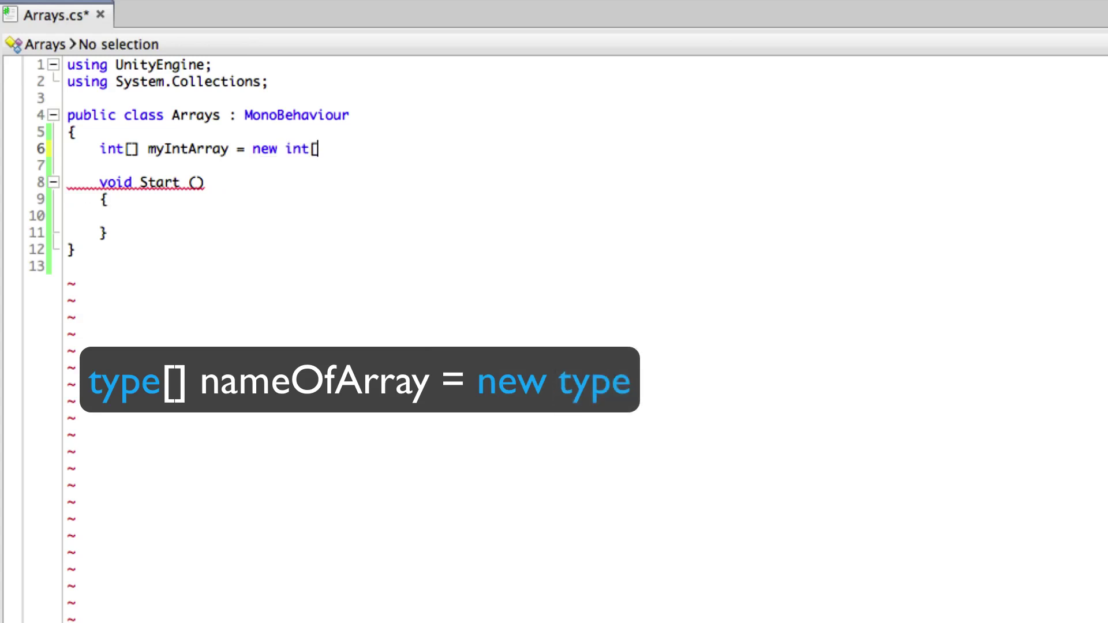
{"action": "type", "text": "5]"}
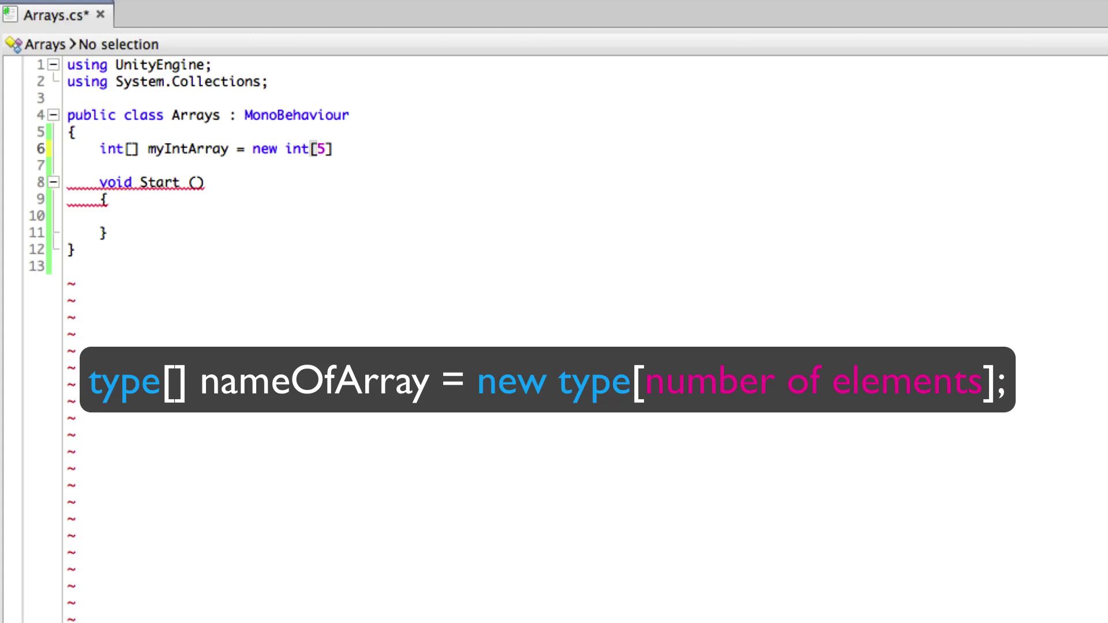
{"action": "type", "text": ";"}
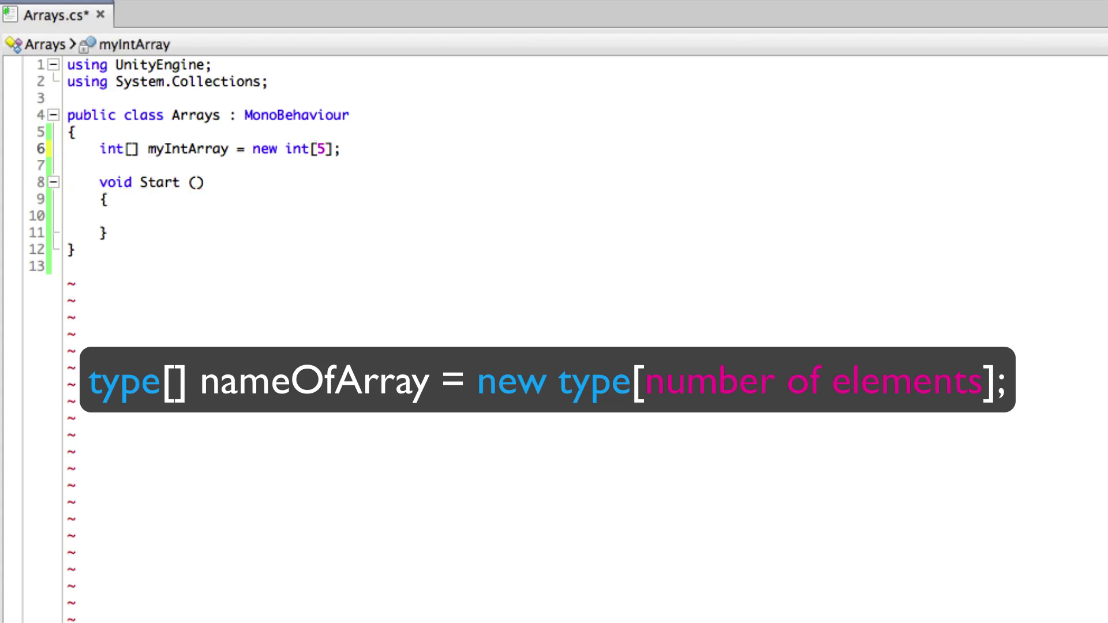
Type the myIntArray[0] through [4] assignments of 12, 76, 8, 937 and 903 inside Start
{"action": "key", "text": "Down"}
{"action": "key", "text": "Down"}
{"action": "key", "text": "Down"}
{"action": "key", "text": "Down"}
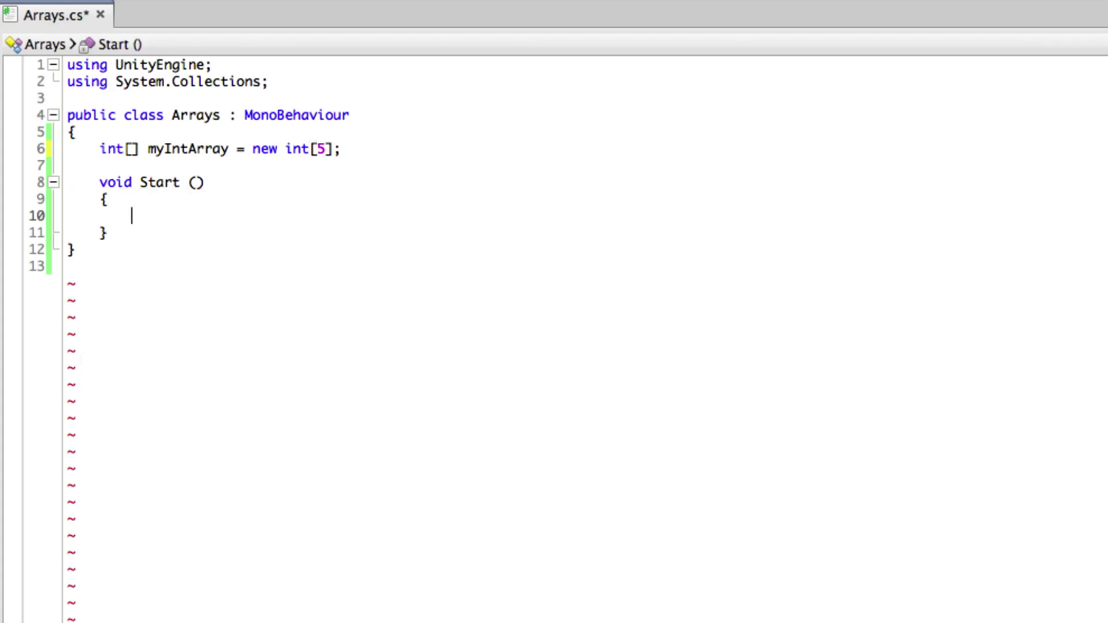
{"action": "type", "text": "m"}
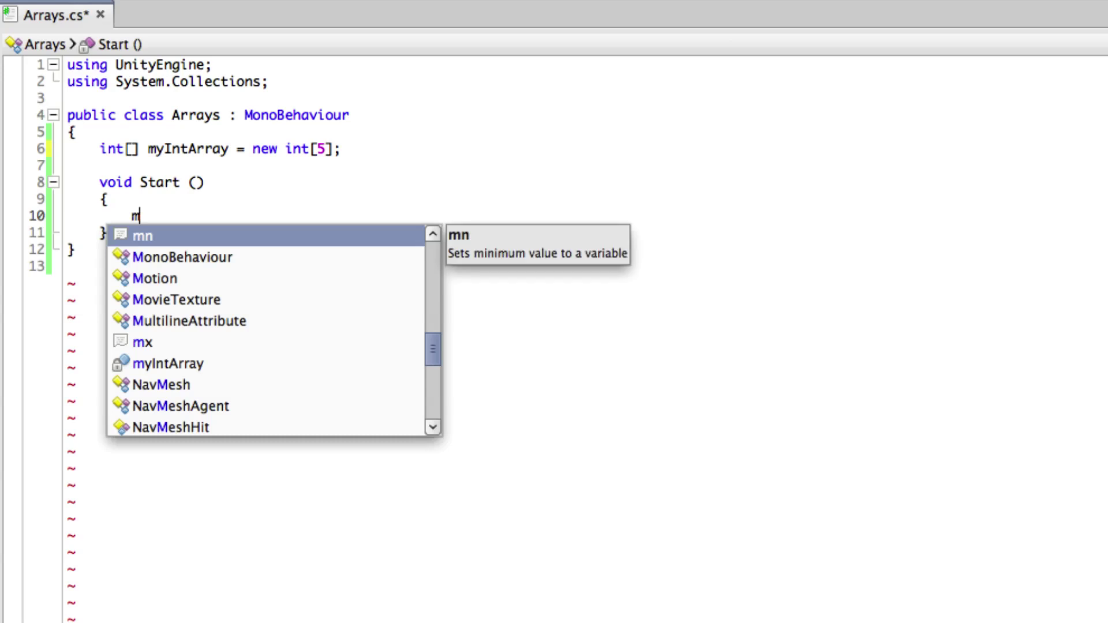
{"action": "type", "text": "y"}
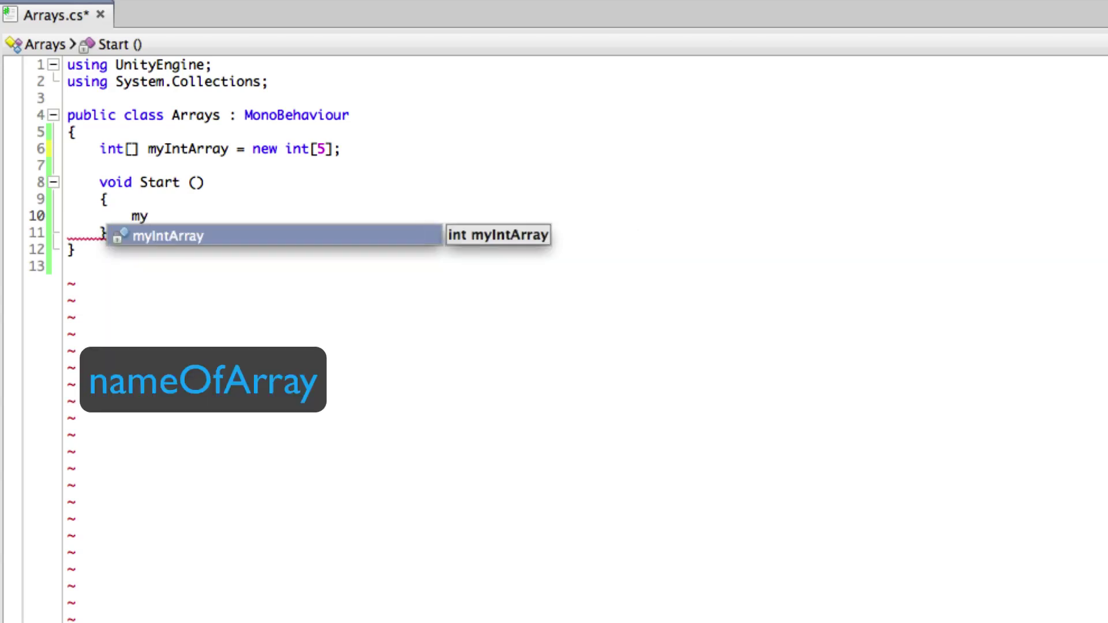
{"action": "key", "text": "Return"}
{"action": "type", "text": "["}
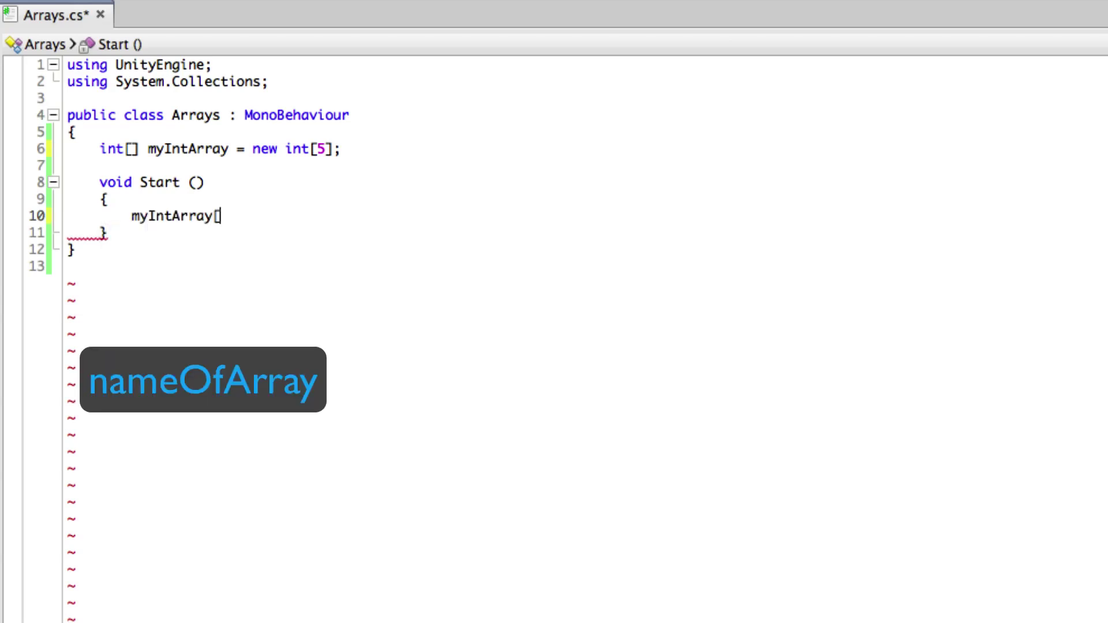
{"action": "type", "text": "0"}
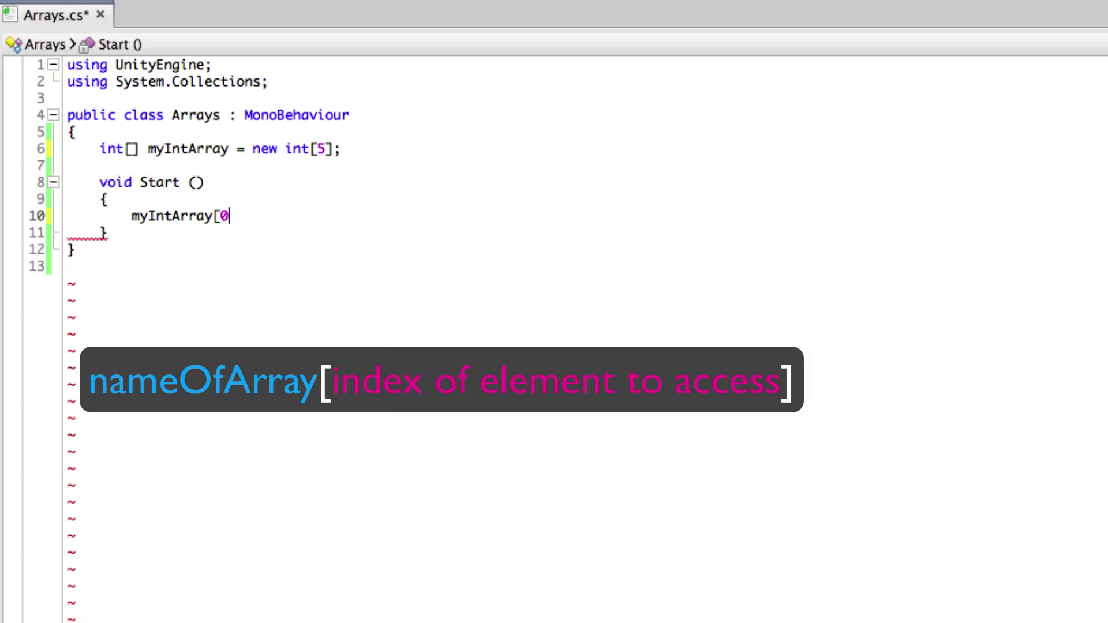
{"action": "type", "text": "]"}
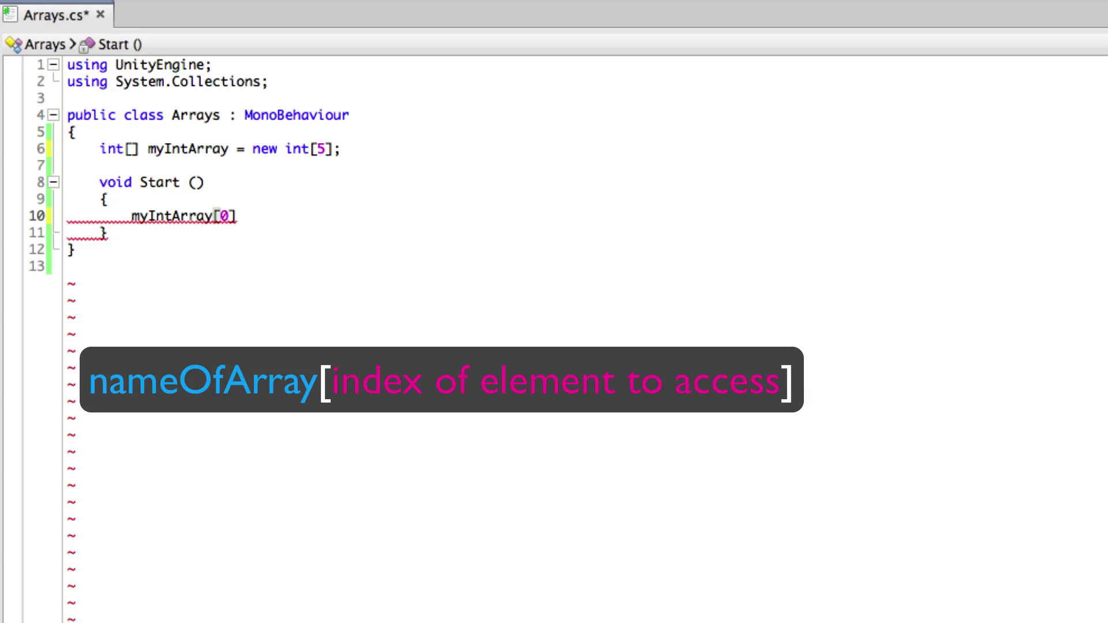
{"action": "type", "text": " = "}
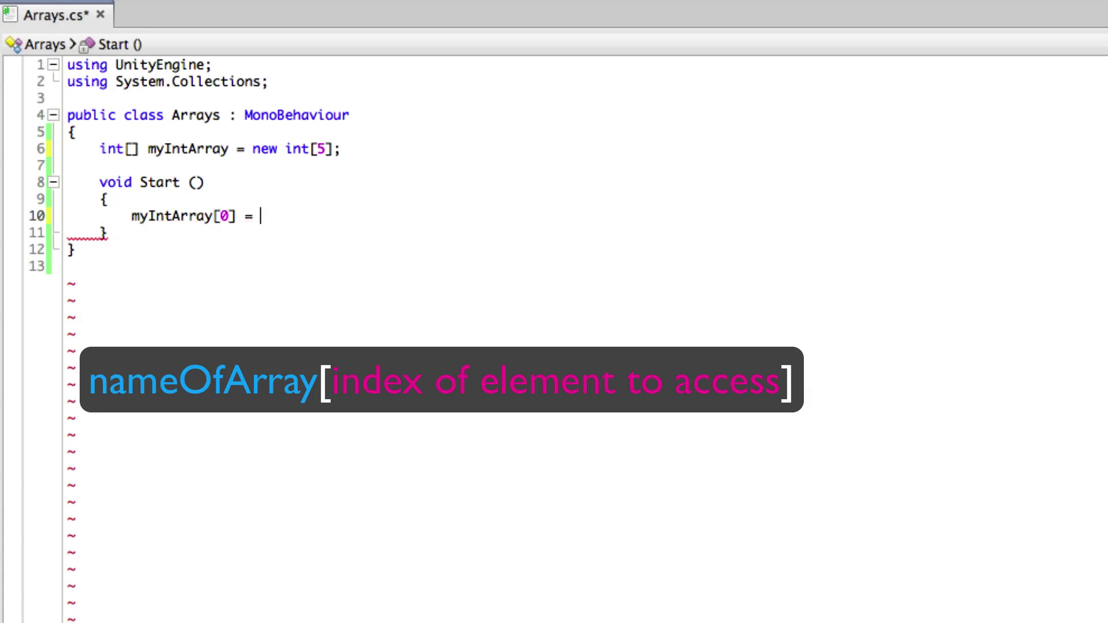
{"action": "type", "text": "12"}
{"action": "type", "text": ";"}
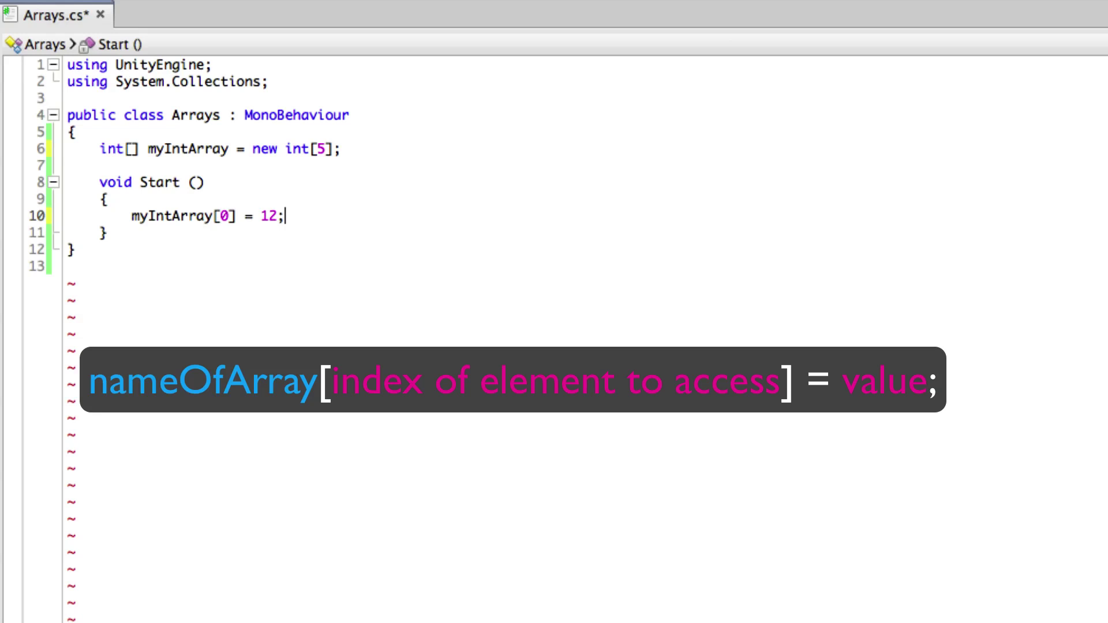
{"action": "key", "text": "Return"}
{"action": "type", "text": "myIntArray[1] = 76;         "}
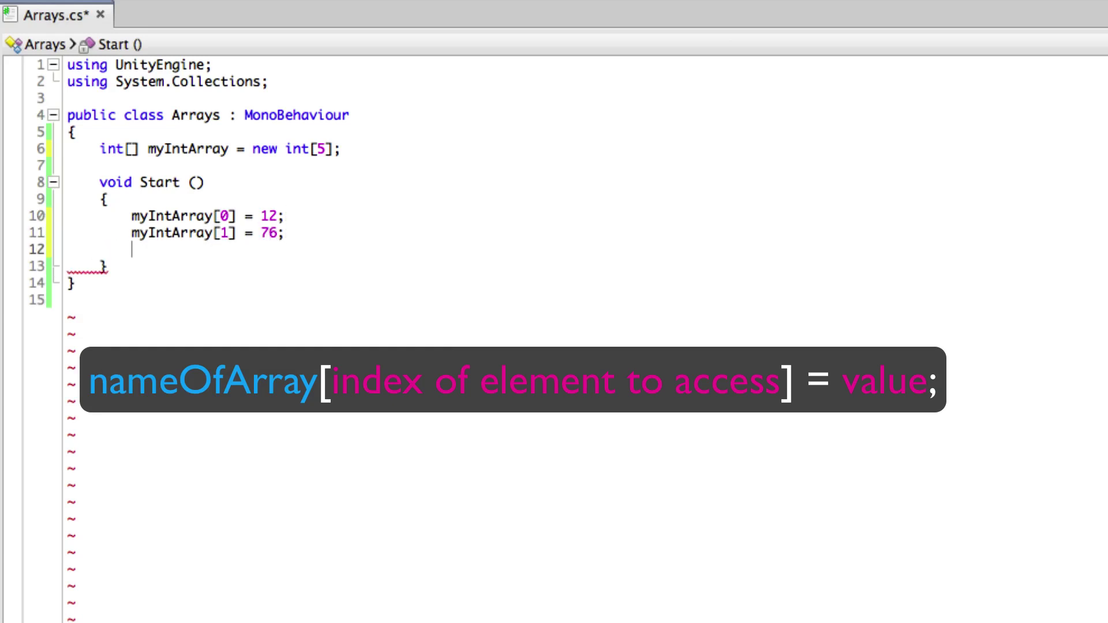
{"action": "type", "text": "myIntArray[2] = 8;         myIntArray[3] = 937;         myIntArray[4] = 903;"}
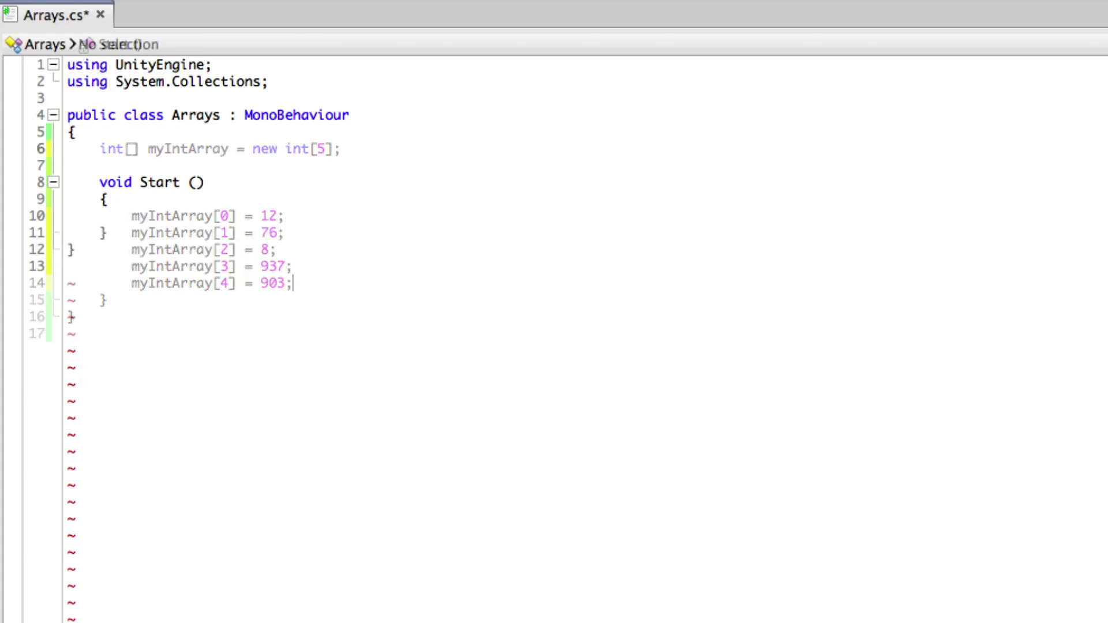
{"action": "type", "text": "int"}
Initialise myIntArray inline with {12, 76, 8, 937, 903} and add myIntArray[4] = 57; in Start
{"action": "key", "text": "space"}
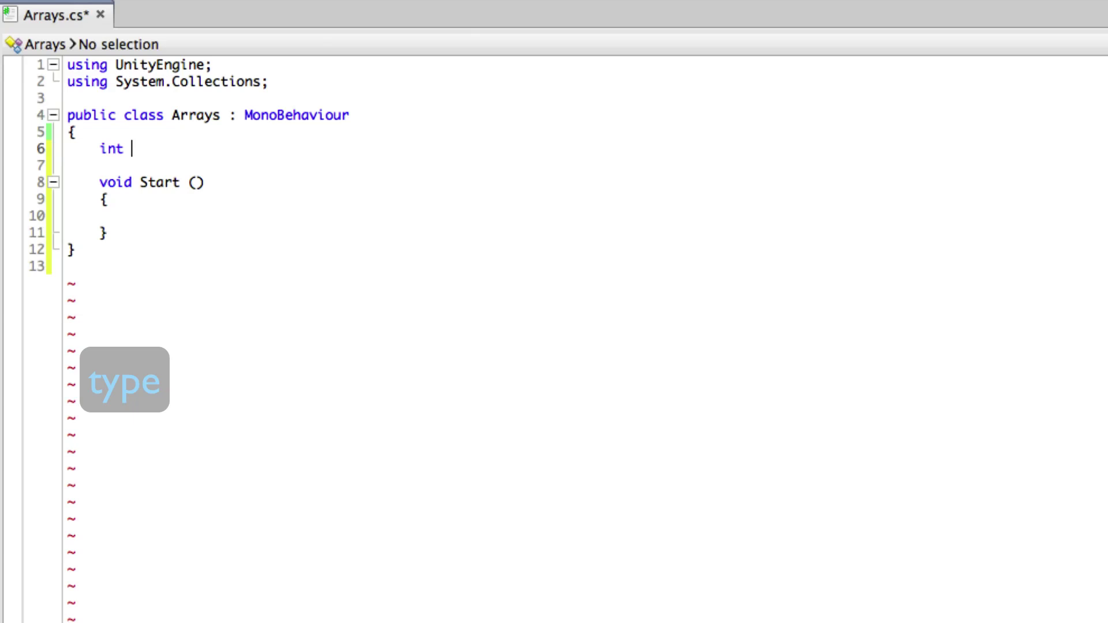
{"action": "key", "text": "BackSpace"}
{"action": "type", "text": "["}
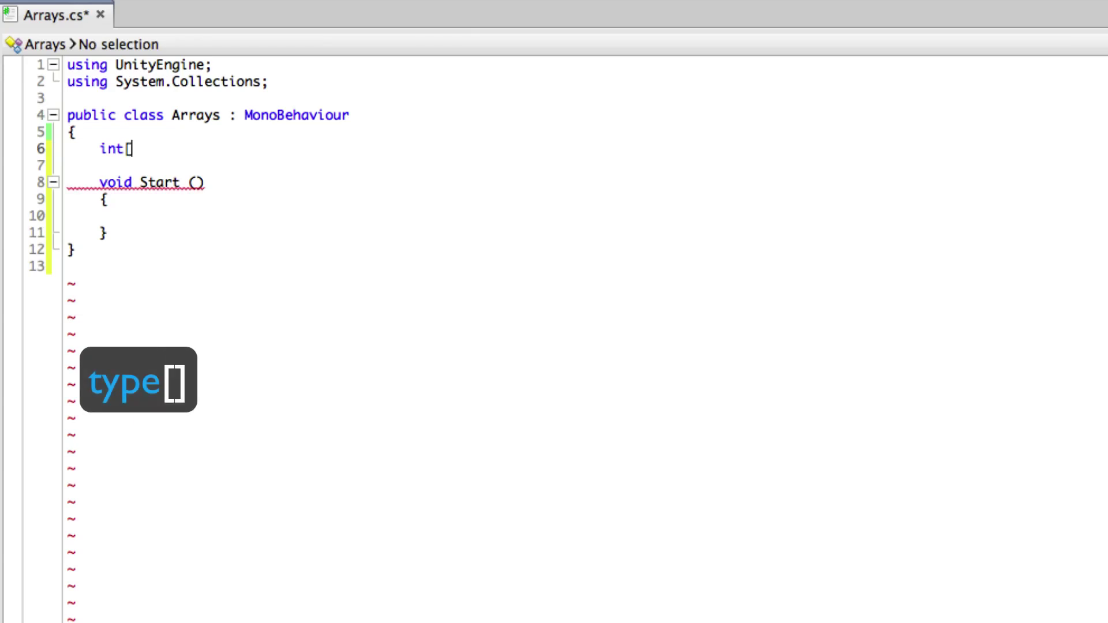
{"action": "type", "text": "] myI"}
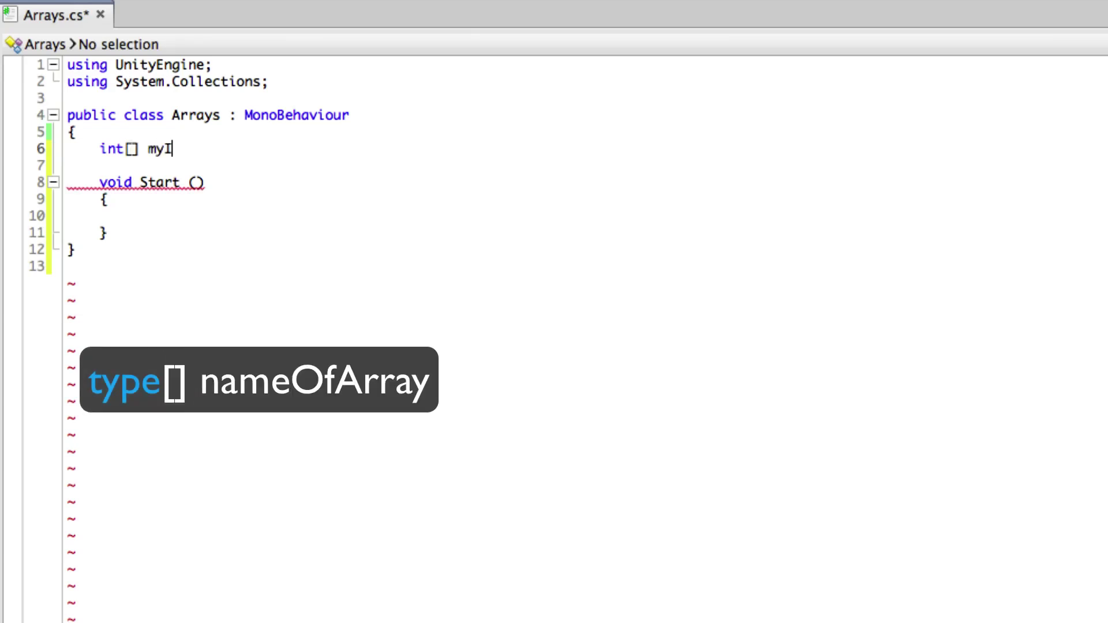
{"action": "type", "text": "ntA"}
{"action": "type", "text": "rray"}
{"action": "type", "text": " = "}
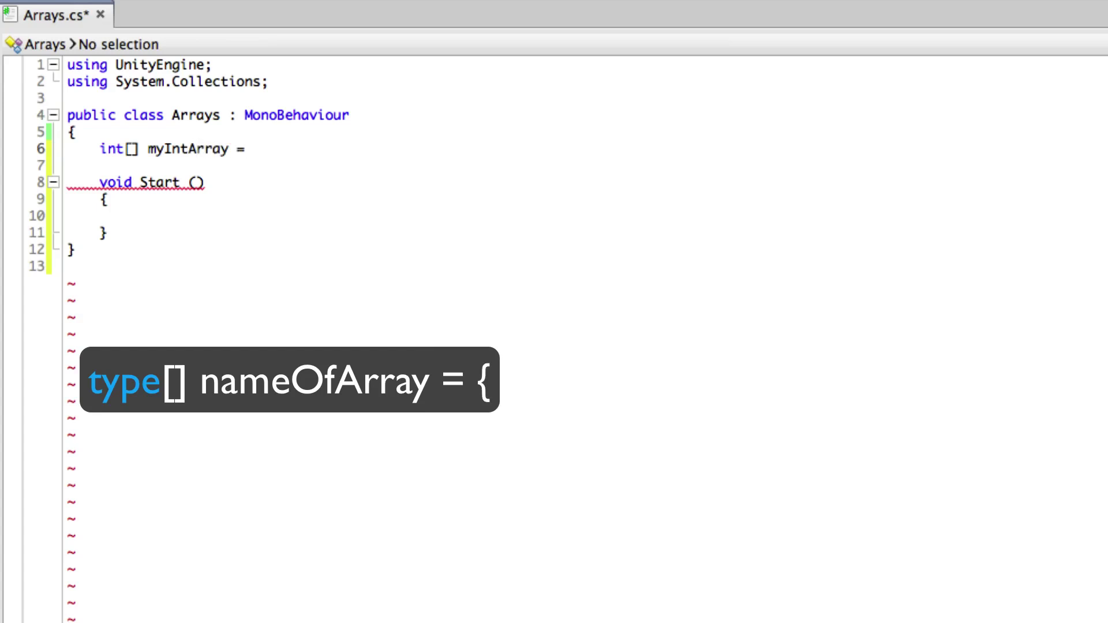
{"action": "type", "text": "{};"}
{"action": "key", "text": "Left"}
{"action": "type", "text": "12, 76, "}
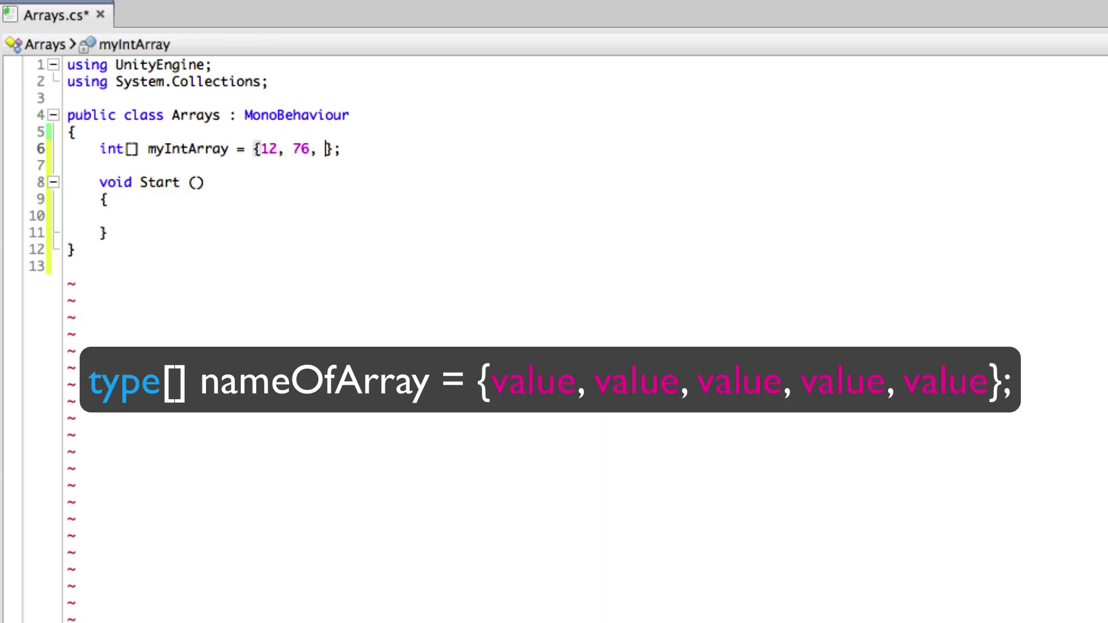
{"action": "type", "text": "8, 937, 903"}
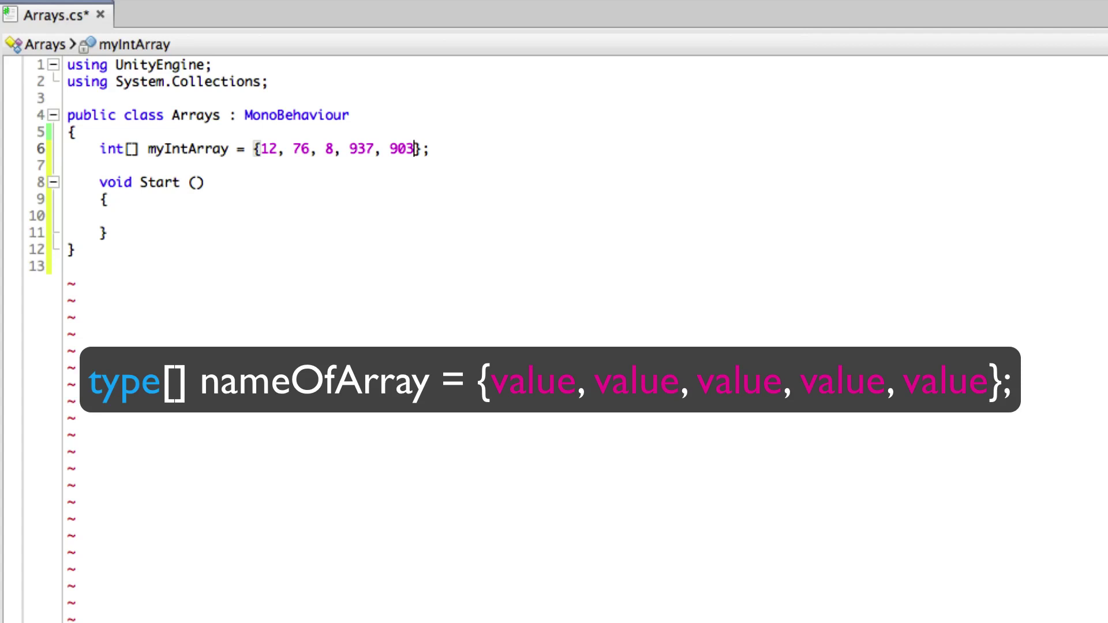
{"action": "key", "text": "Down"}
{"action": "key", "text": "Down"}
{"action": "key", "text": "Down"}
{"action": "key", "text": "Down"}
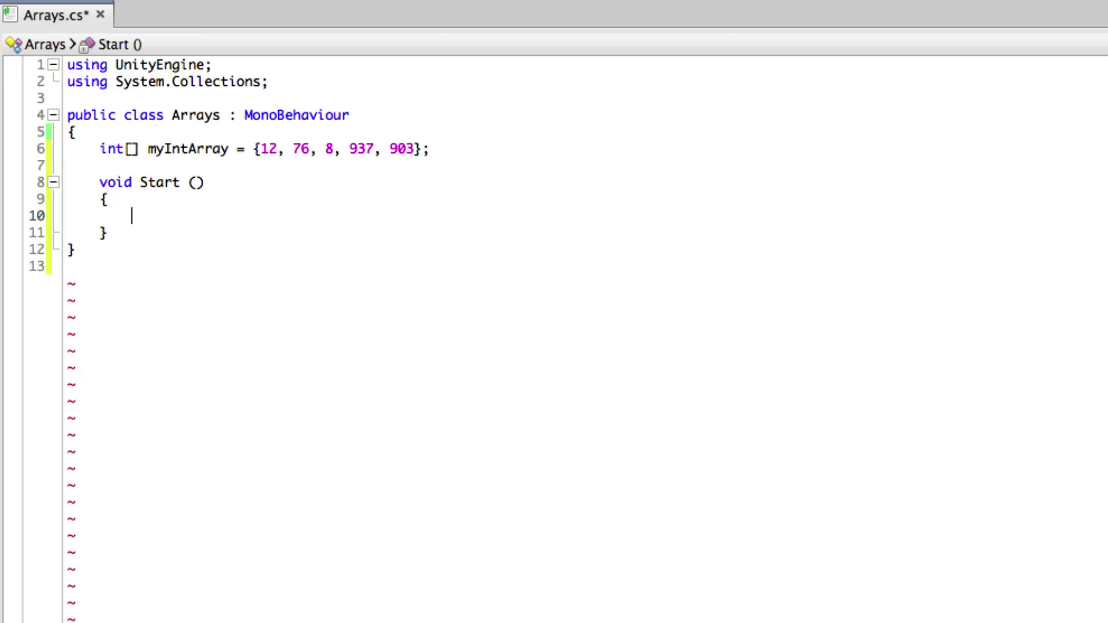
{"action": "type", "text": "myIntArray[4] = 57;"}
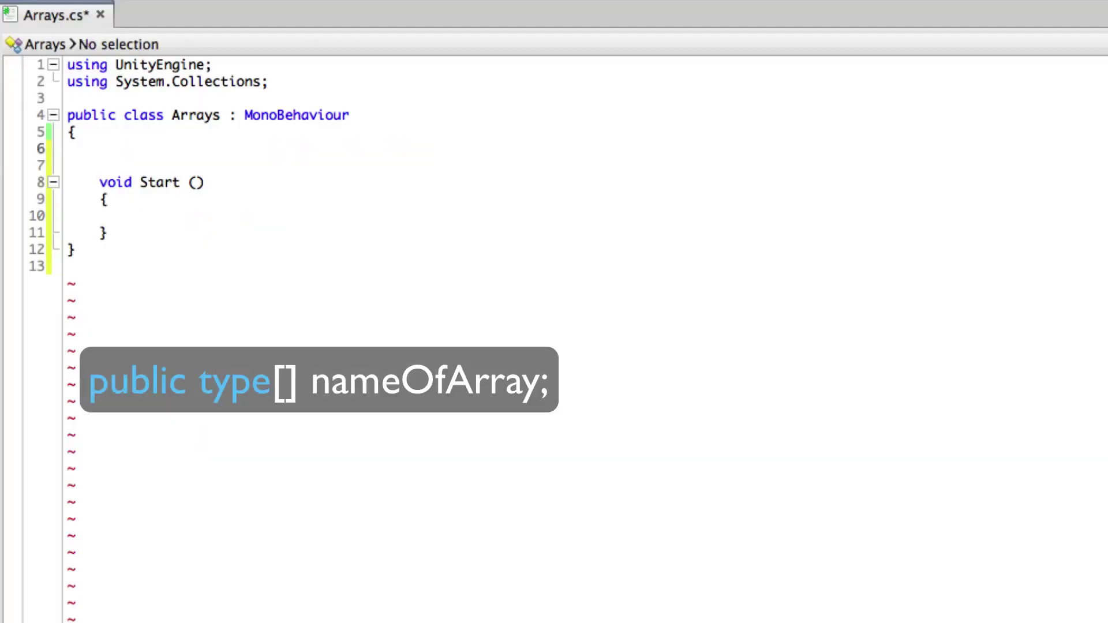
{"action": "type", "text": "public "}
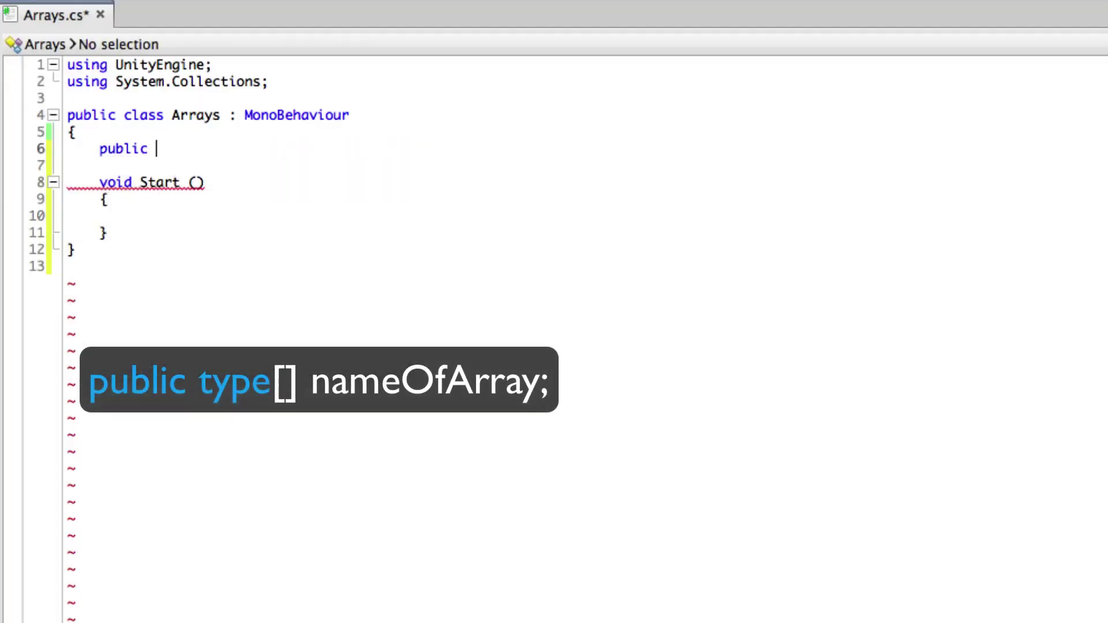
{"action": "type", "text": "GameObject[] players"}
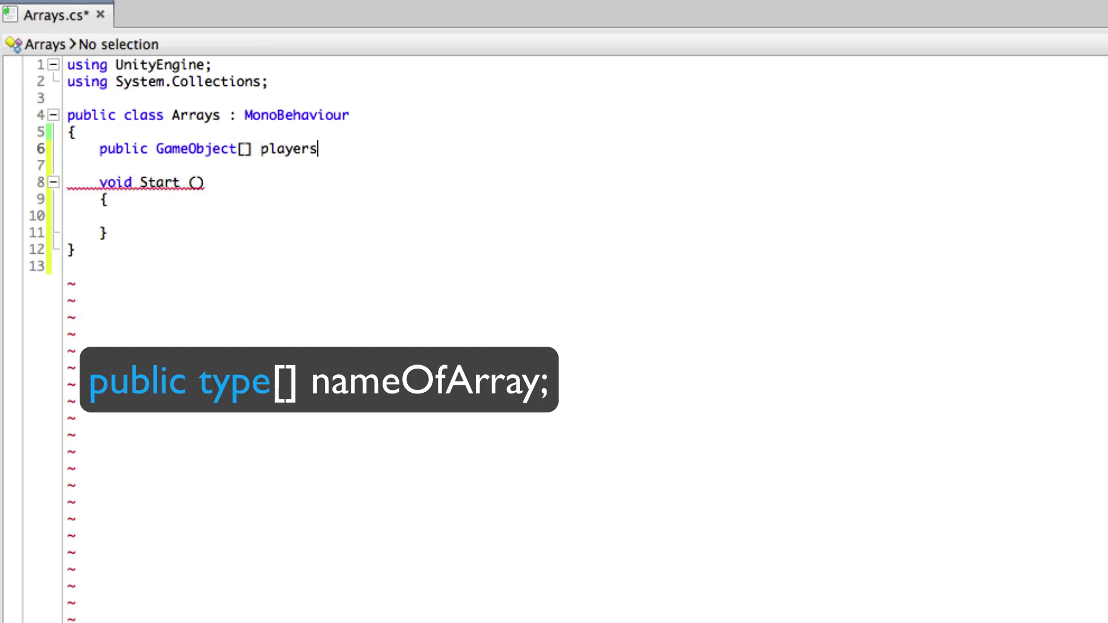
{"action": "type", "text": ";"}
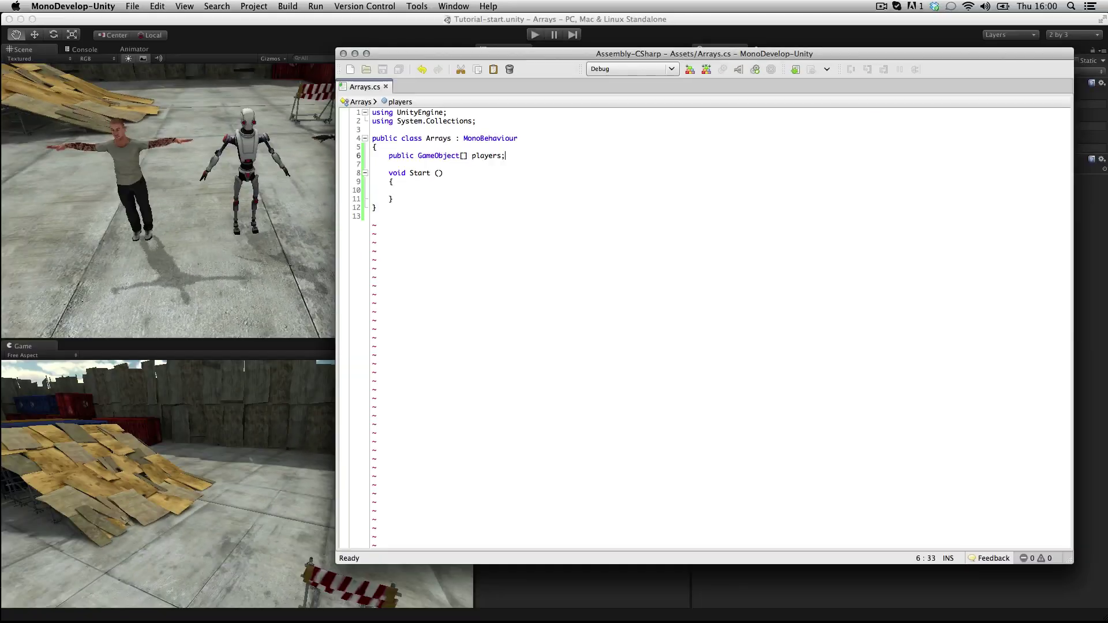
Switch back to the Unity editor after declaring public GameObject[] players
{"action": "key", "text": "super+Tab"}
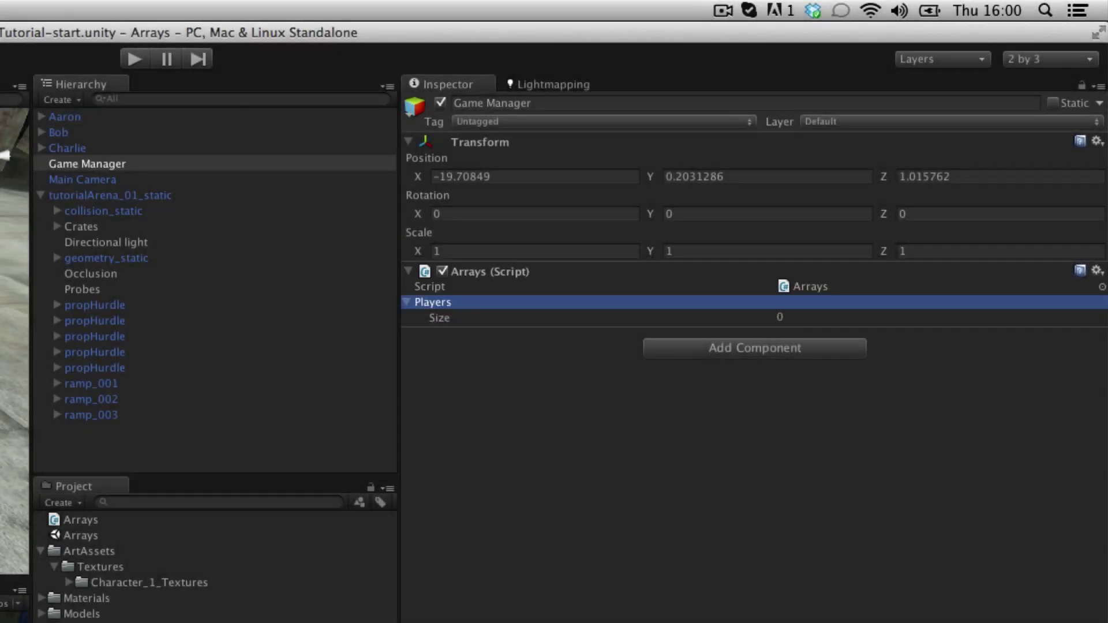
Set the Players size to 1 with Aaron in Element 0, then reset the size to 0
{"action": "left_click", "coordinate": [780, 318]}
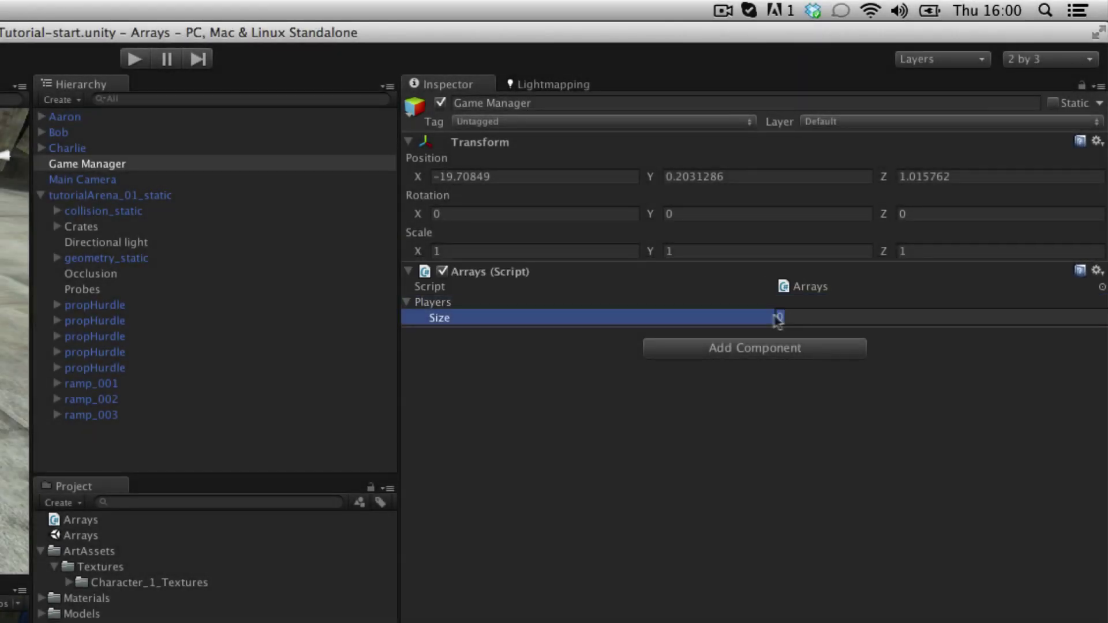
{"action": "type", "text": "1"}
{"action": "key", "text": "Return"}
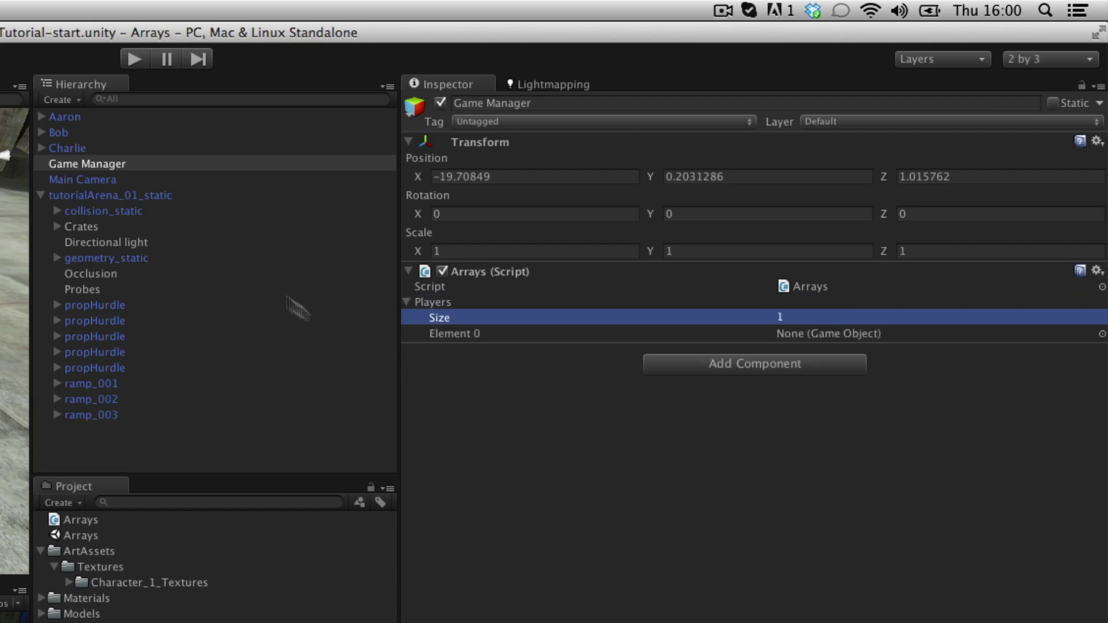
{"action": "left_click_drag", "start_coordinate": [74, 126], "coordinate": [789, 333]}
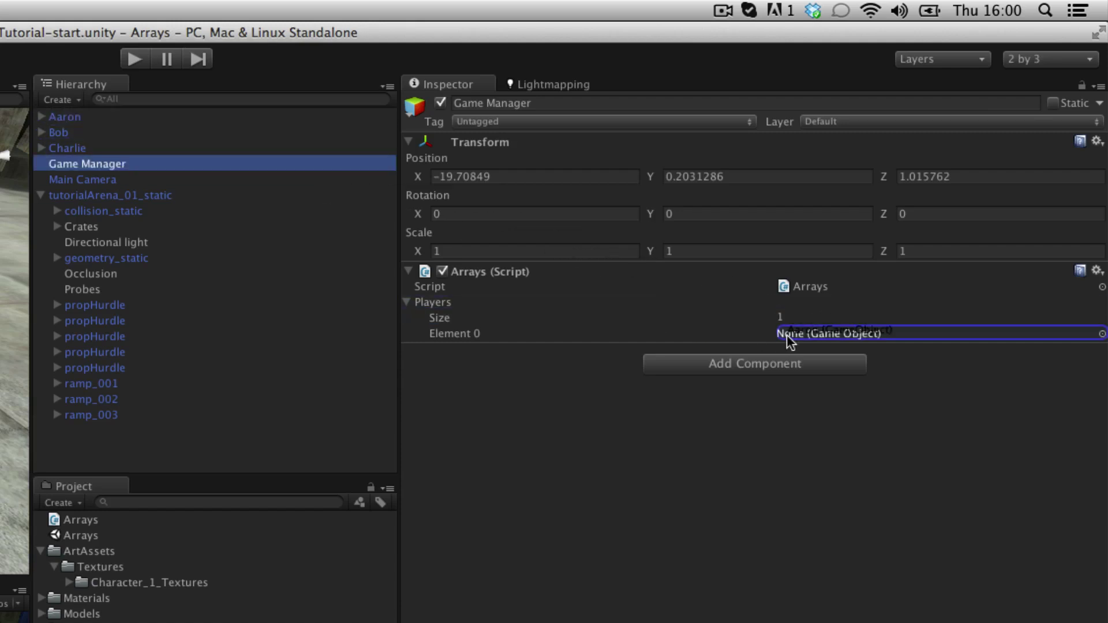
{"action": "left_click", "coordinate": [739, 321]}
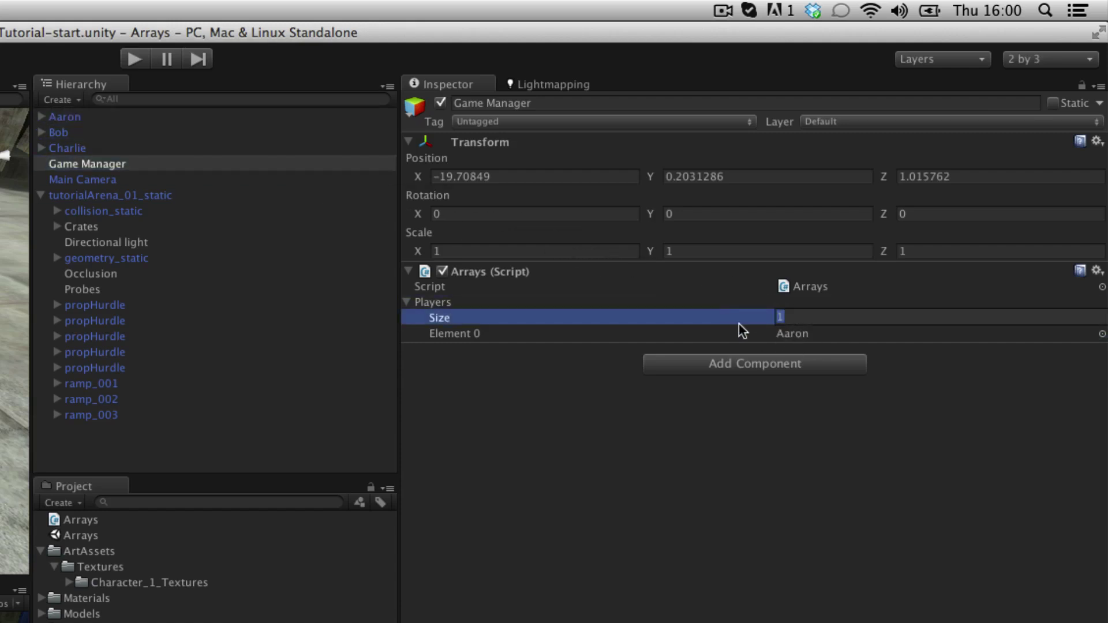
{"action": "type", "text": "0"}
{"action": "key", "text": "Return"}
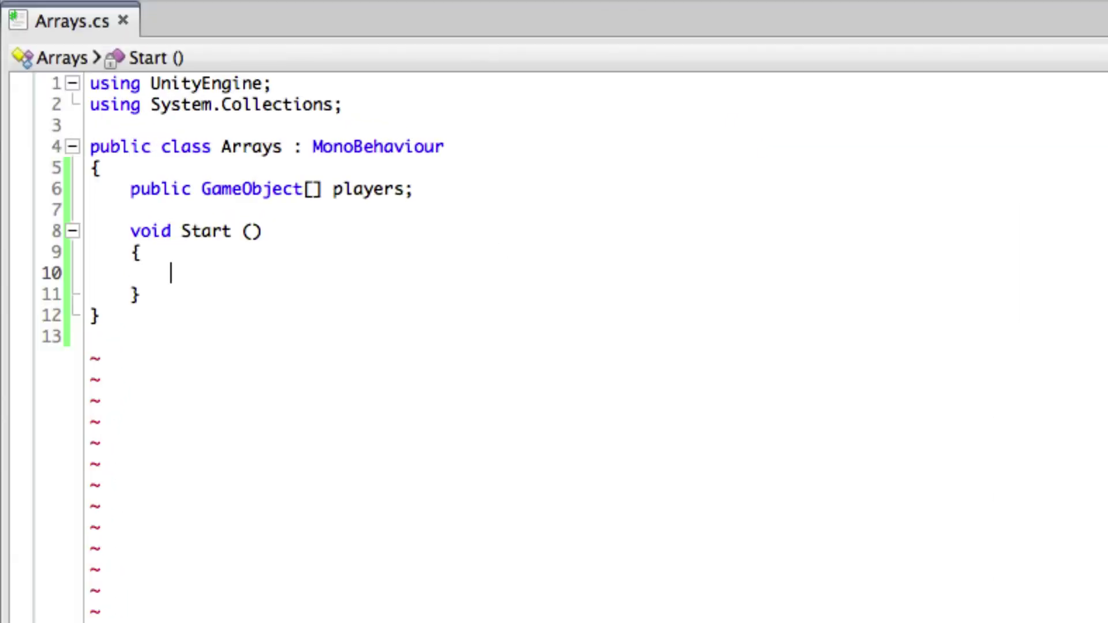
{"action": "type", "text": "players "}
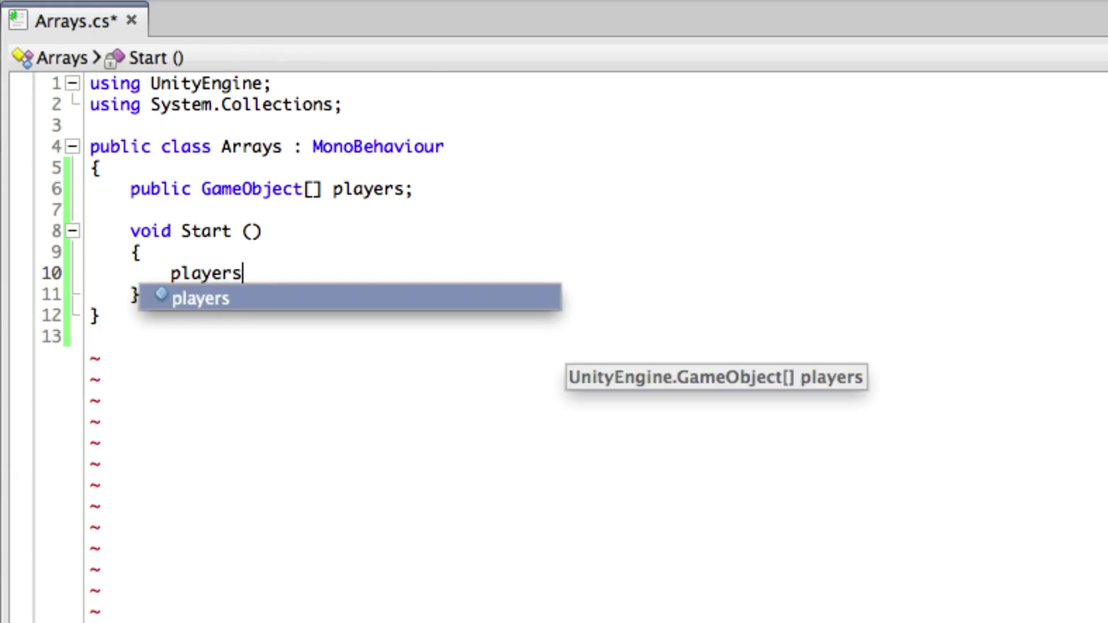
{"action": "type", "text": "="}
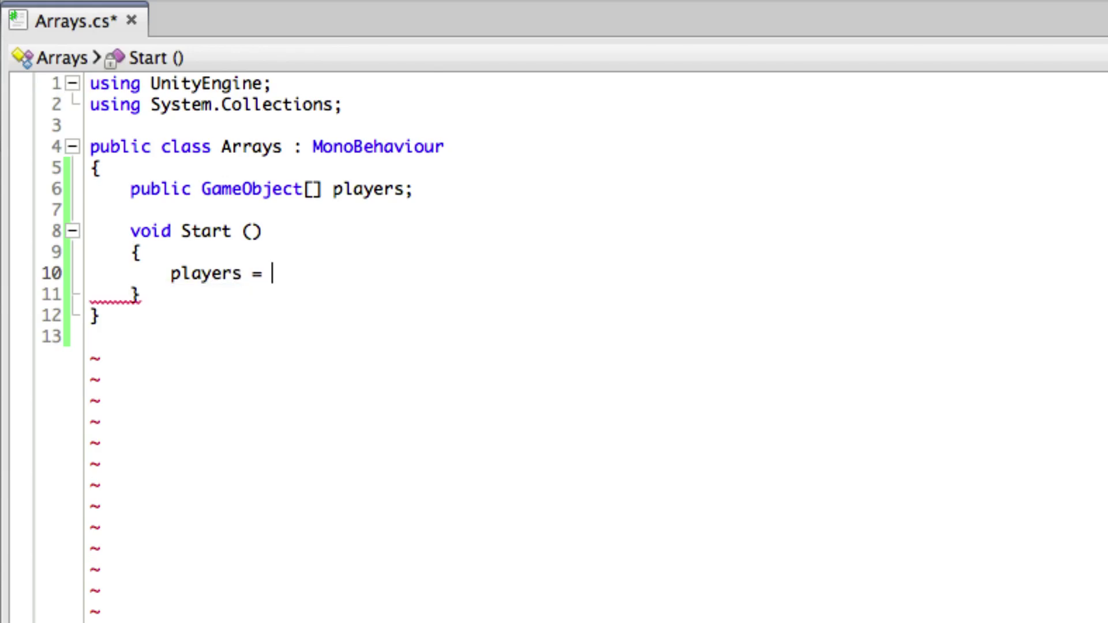
{"action": "type", "text": " Game"}
Write players = GameObject.FindGameObjectsWithTag("Player"); on line 10 of Start
{"action": "key", "text": "Return"}
{"action": "type", "text": "."}
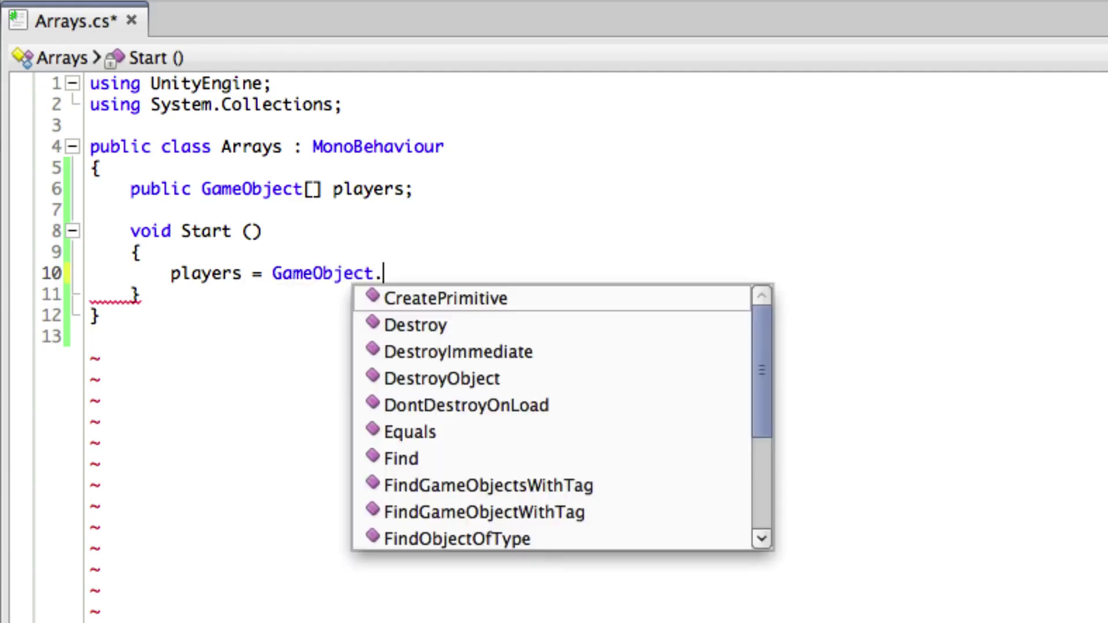
{"action": "type", "text": "Fin"}
{"action": "key", "text": "Down"}
{"action": "key", "text": "Down"}
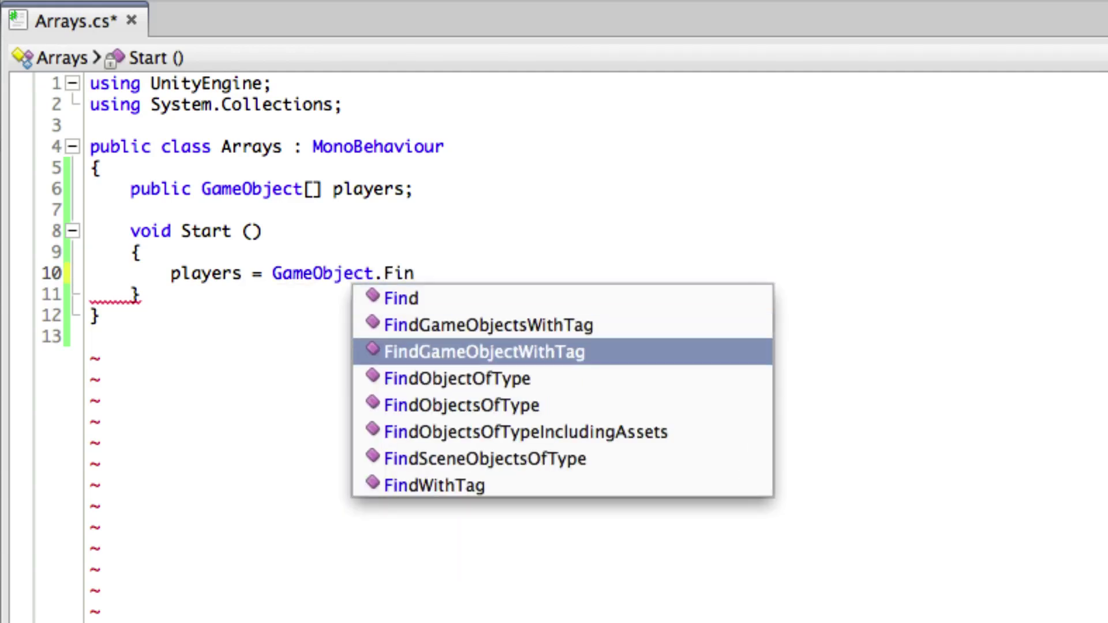
{"action": "key", "text": "Up"}
{"action": "key", "text": "Return"}
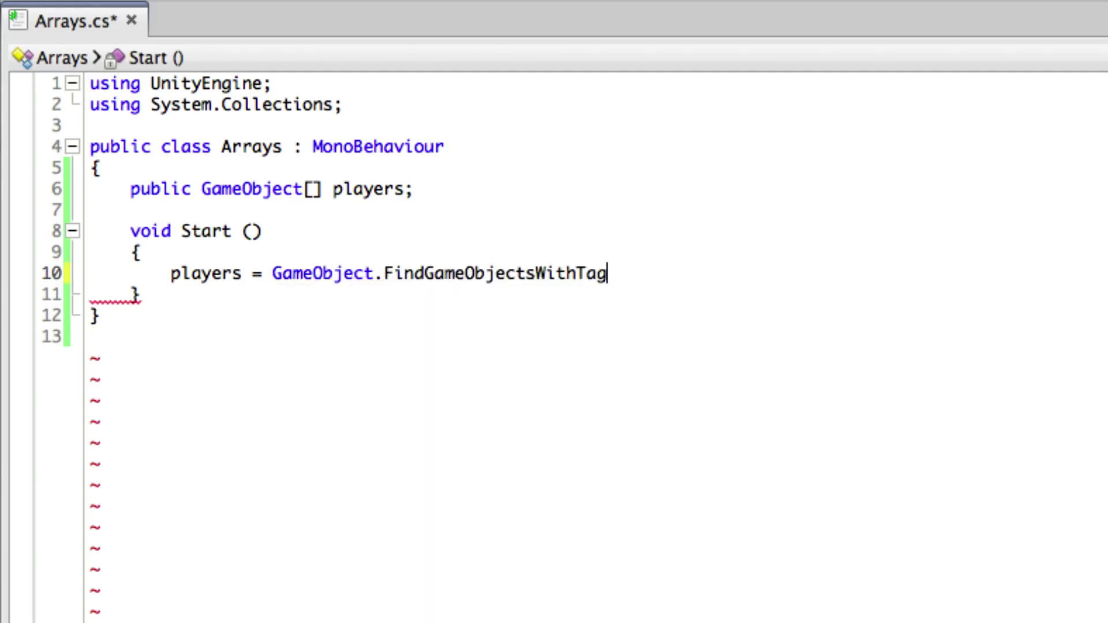
{"action": "type", "text": "(\""}
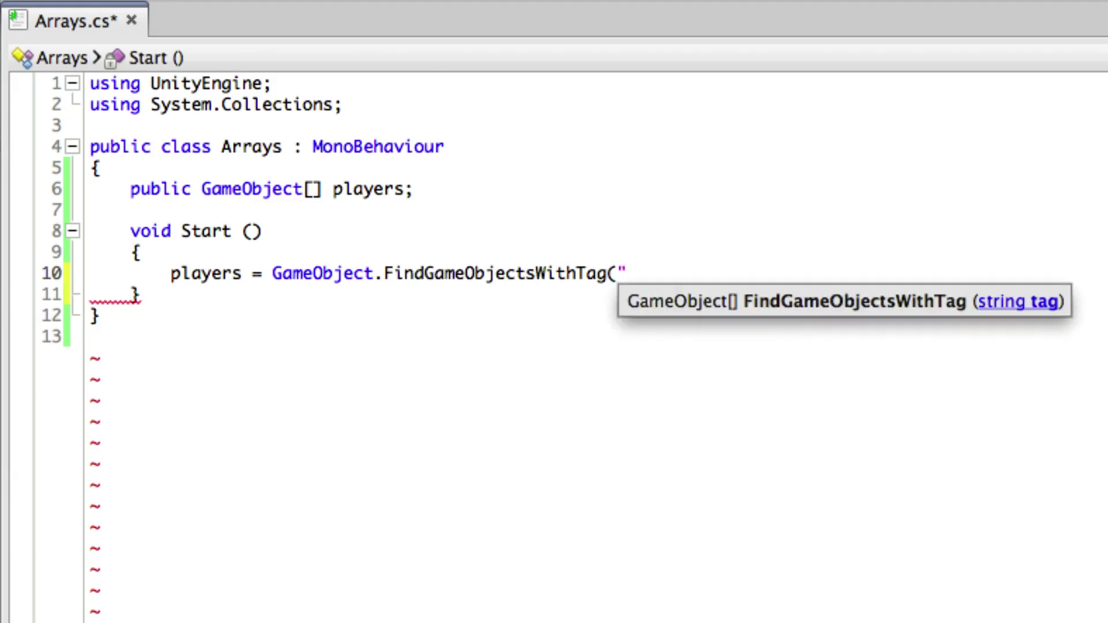
{"action": "type", "text": "Platy"}
{"action": "type", "text": "er\");"}
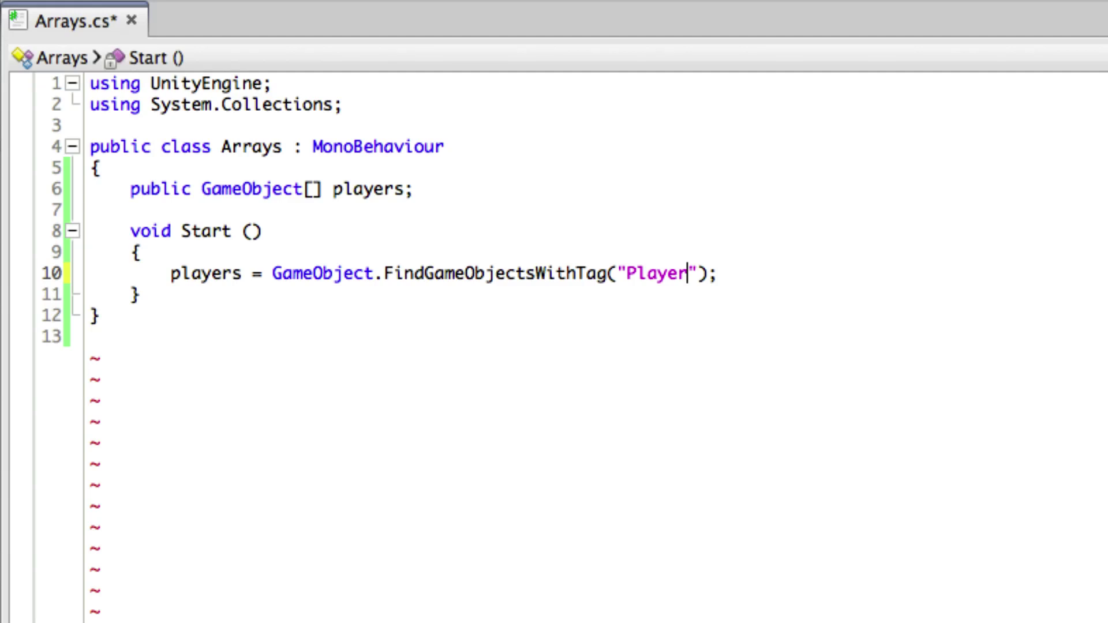
{"action": "key", "text": "End"}
{"action": "key", "text": "Left"}
{"action": "key", "text": "Left"}
{"action": "key", "text": "Left"}
{"action": "key", "text": "shift+Left"}
{"action": "key", "text": "shift+Left"}
{"action": "key", "text": "shift+Left"}
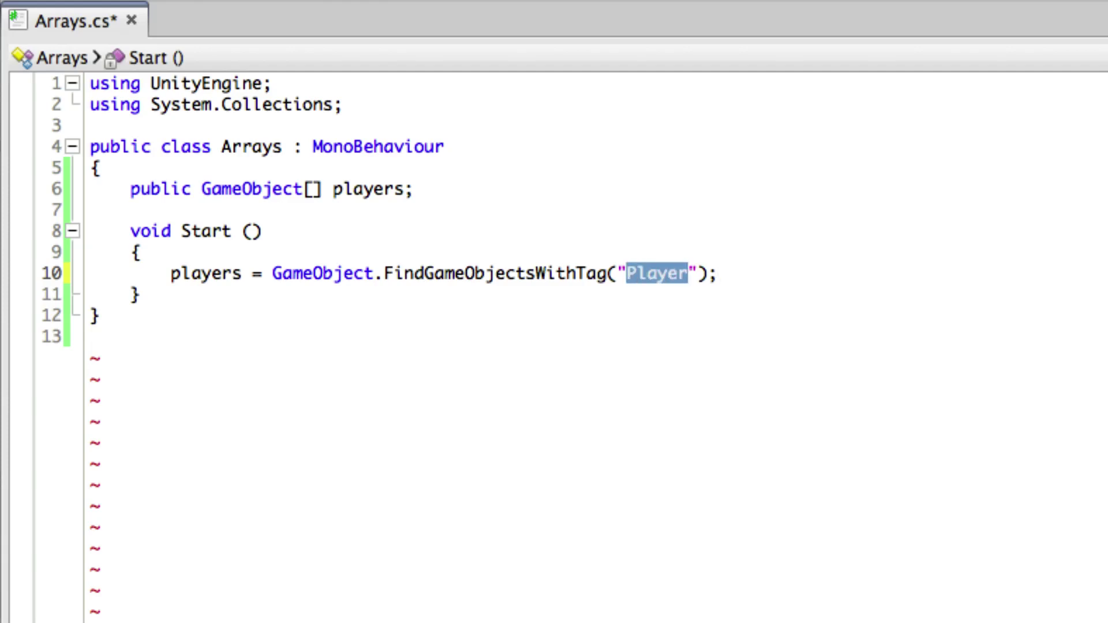
{"action": "key", "text": "End"}
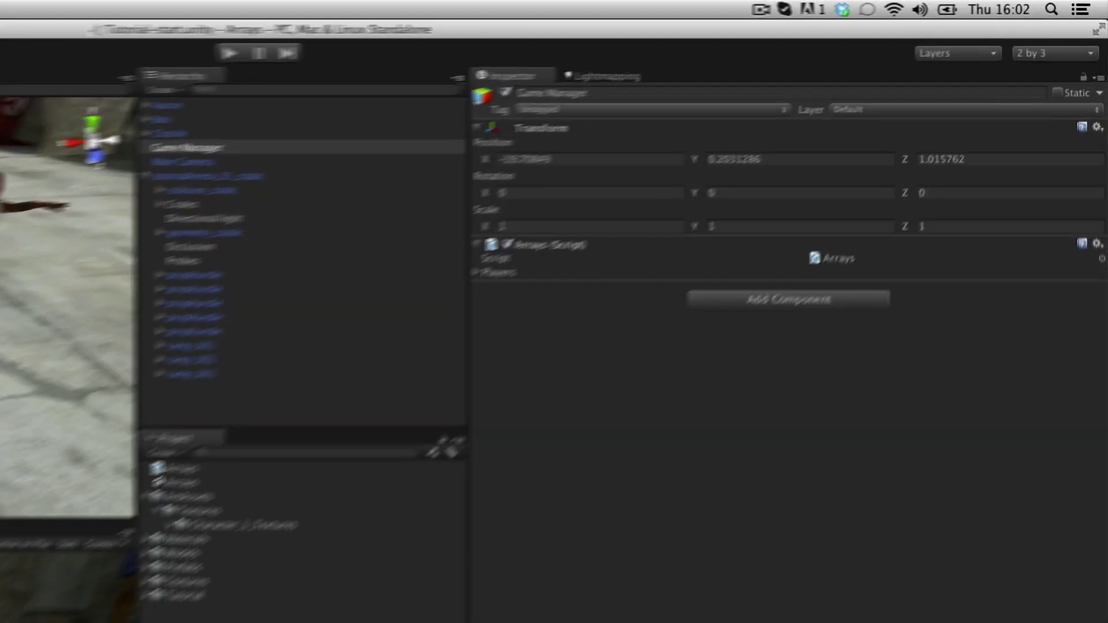
Set the Inspector Tag of Aaron, Bob and Charlie to Player
{"action": "left_click", "coordinate": [494, 69]}
{"action": "left_click", "coordinate": [539, 112]}
{"action": "left_click", "coordinate": [148, 120]}
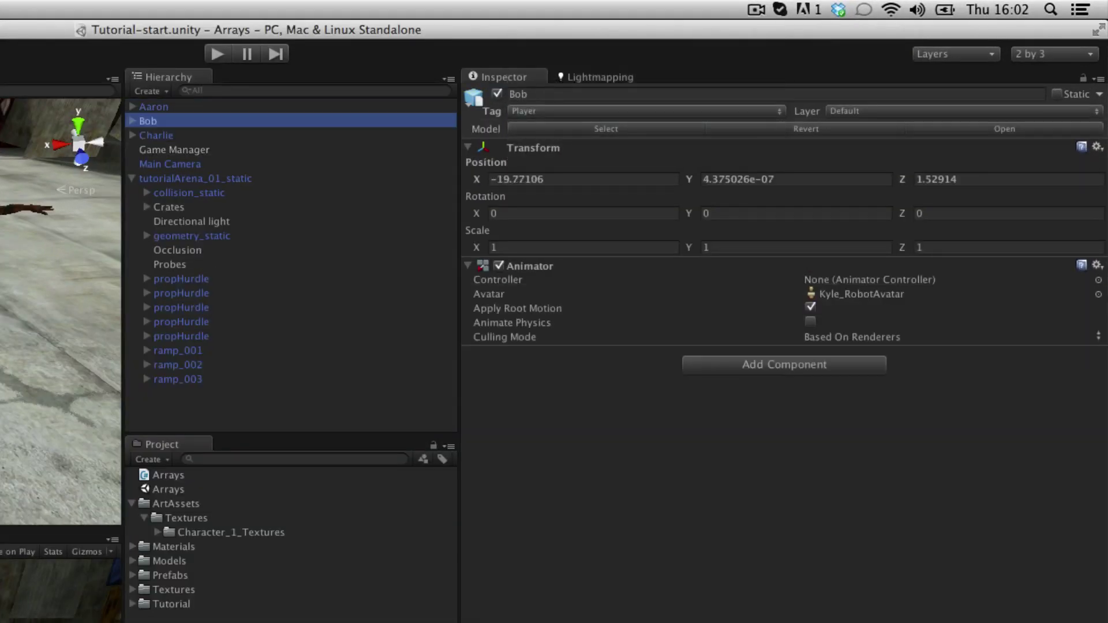
{"action": "left_click", "coordinate": [645, 111]}
{"action": "left_click", "coordinate": [539, 112]}
{"action": "left_click", "coordinate": [156, 135]}
{"action": "left_click", "coordinate": [761, 74]}
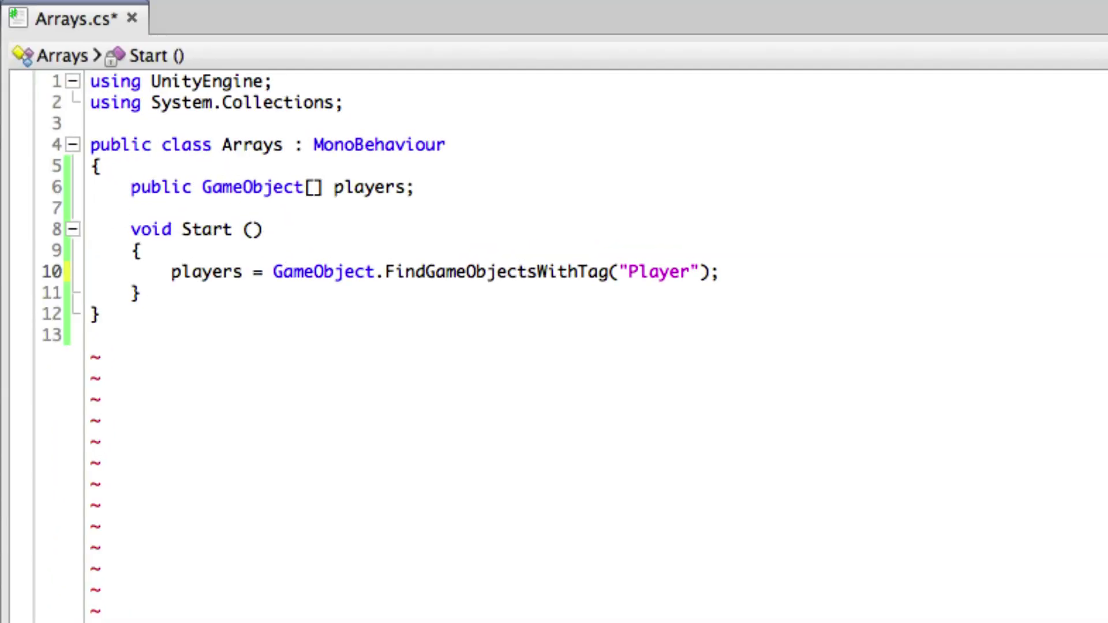
Add a for loop up to players.Length below the players assignment
{"action": "left_click", "coordinate": [820, 274]}
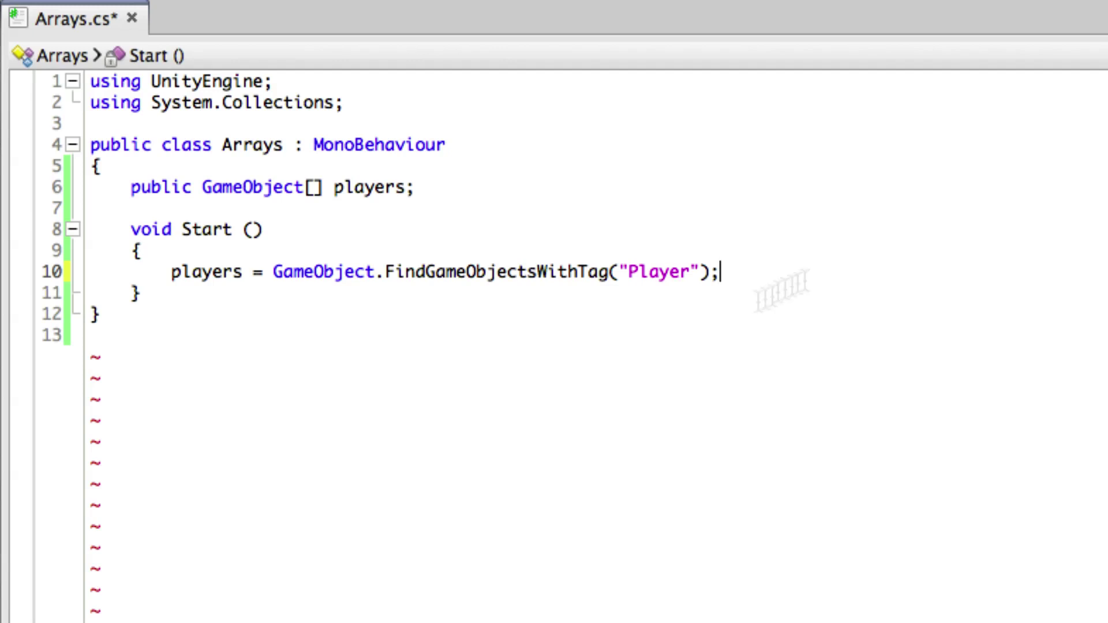
{"action": "key", "text": "Return"}
{"action": "key", "text": "Return"}
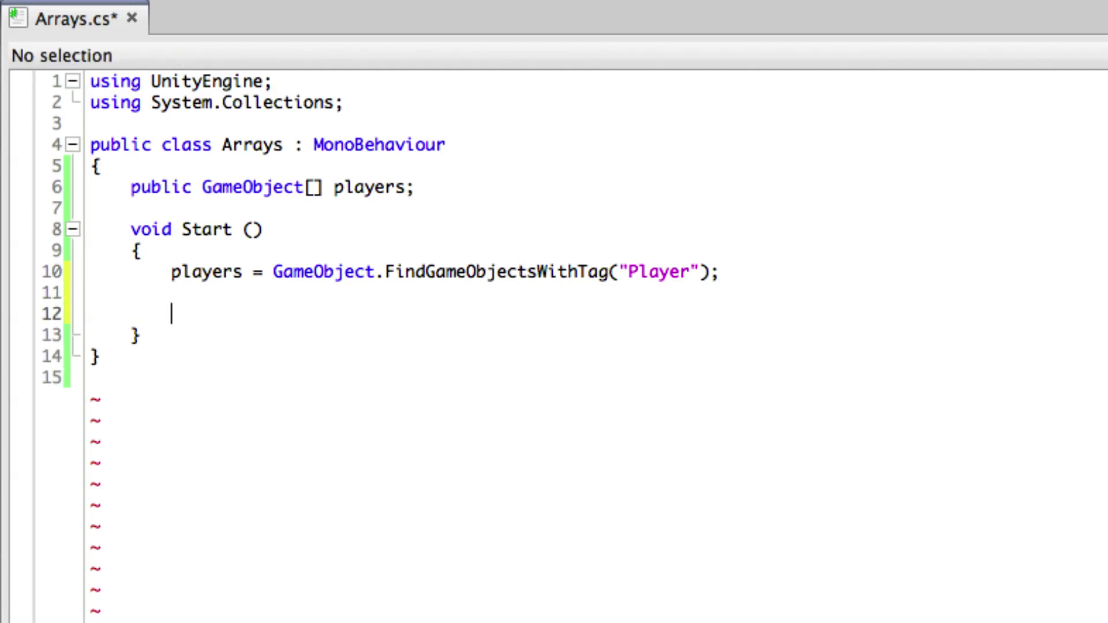
{"action": "type", "text": "for("}
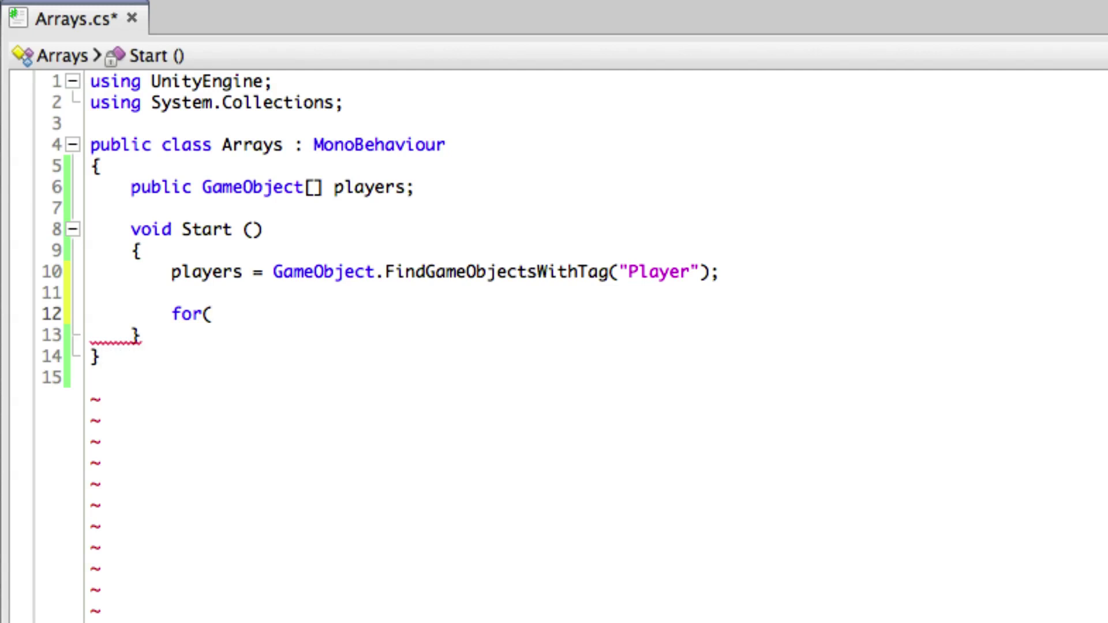
{"action": "type", "text": "int "}
{"action": "type", "text": "i = 0; "}
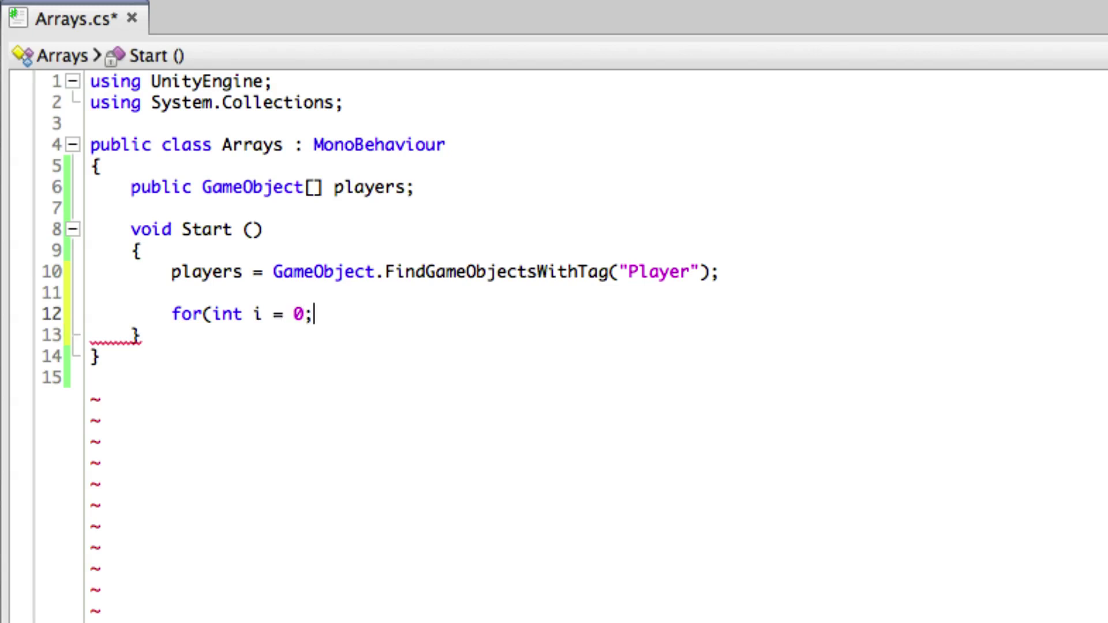
{"action": "type", "text": "i < "}
{"action": "type", "text": "play"}
{"action": "key", "text": "Return"}
{"action": "type", "text": ".L"}
{"action": "key", "text": "Return"}
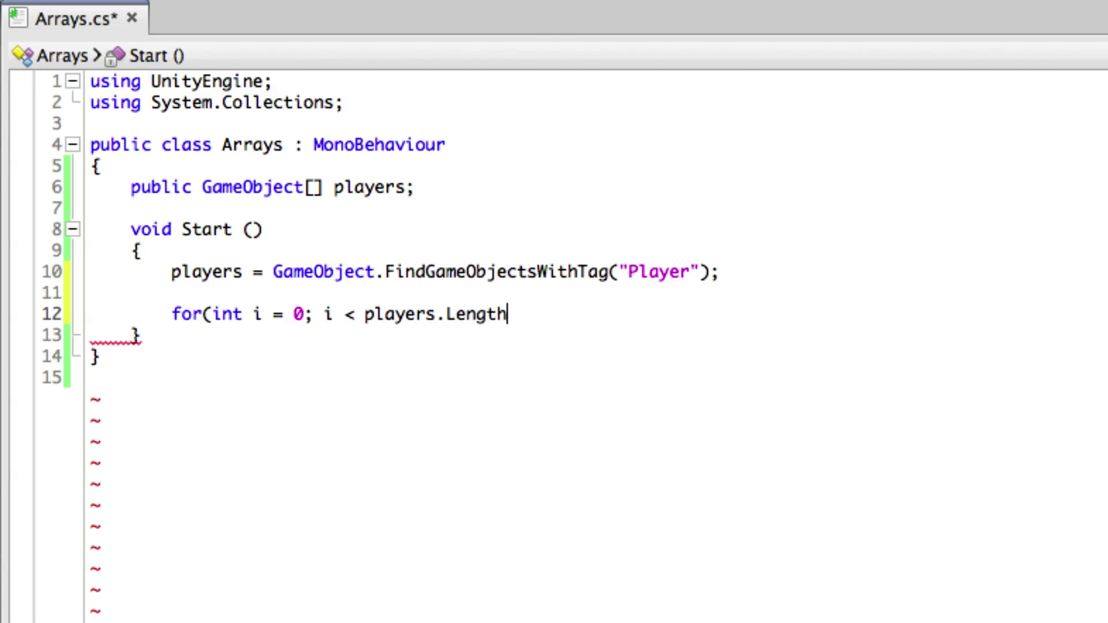
{"action": "type", "text": "; i++)"}
{"action": "key", "text": "Return"}
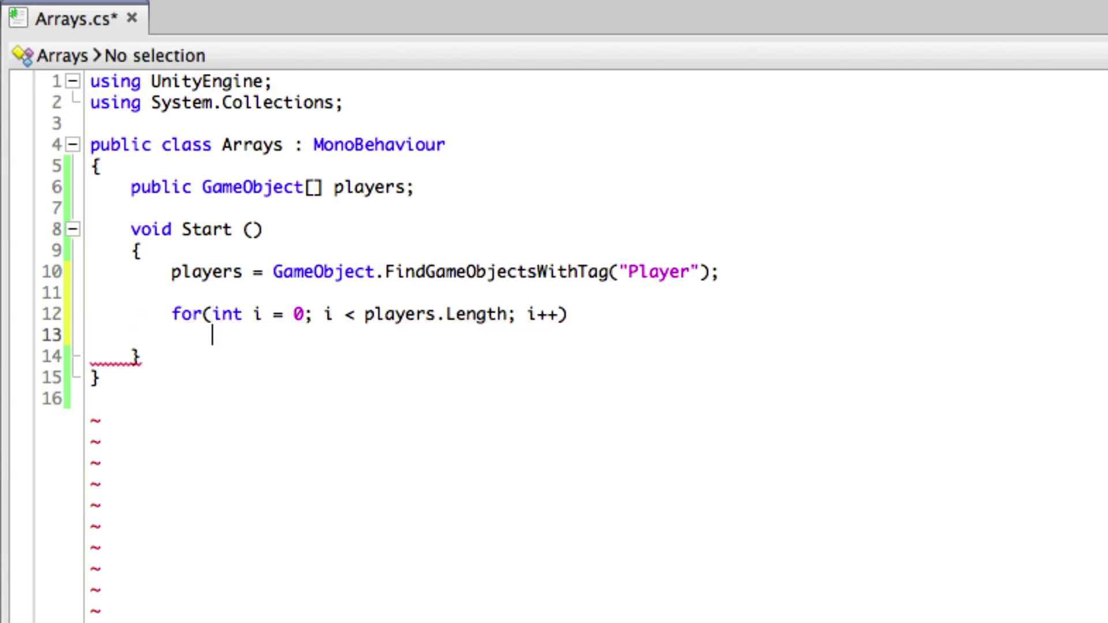
{"action": "type", "text": "{"}
Fill the loop body with Debug.Log("Player Number "+i+" is named "+players[i].name); and fix its spacing
{"action": "key", "text": "Return"}
{"action": "type", "text": "Deb"}
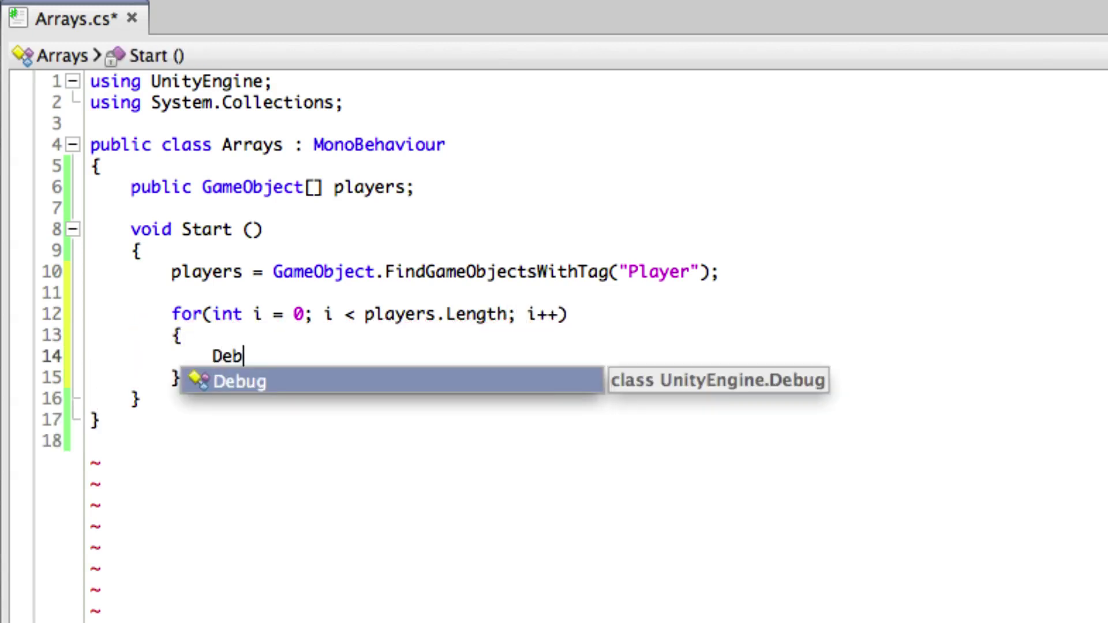
{"action": "key", "text": "Return"}
{"action": "type", "text": ".Log"}
{"action": "key", "text": "Return"}
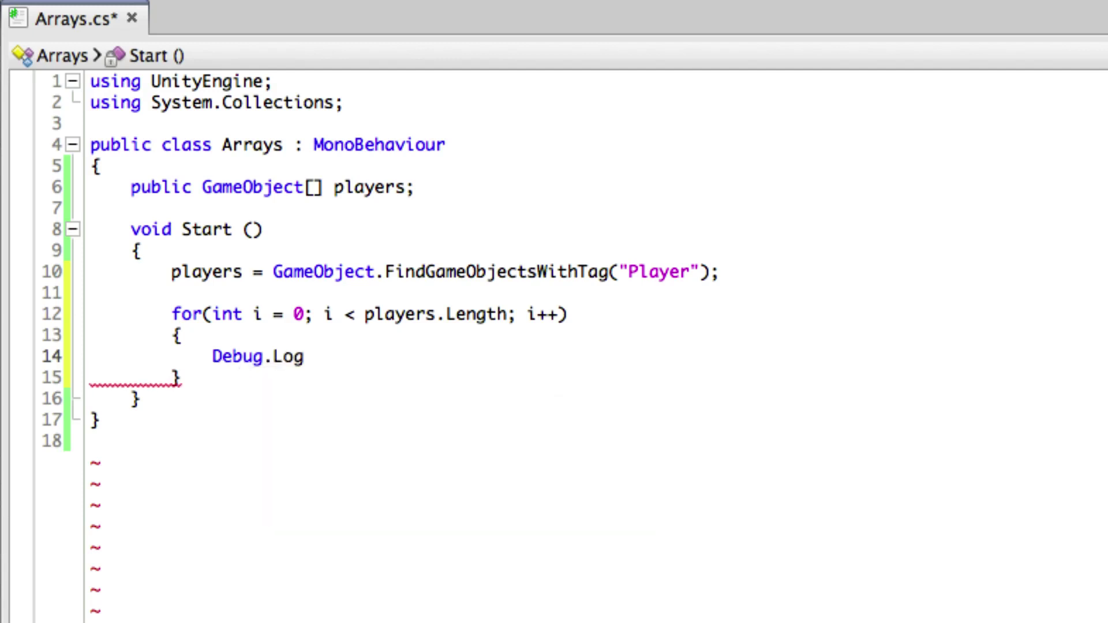
{"action": "type", "text": "(\"PlayerNumber"}
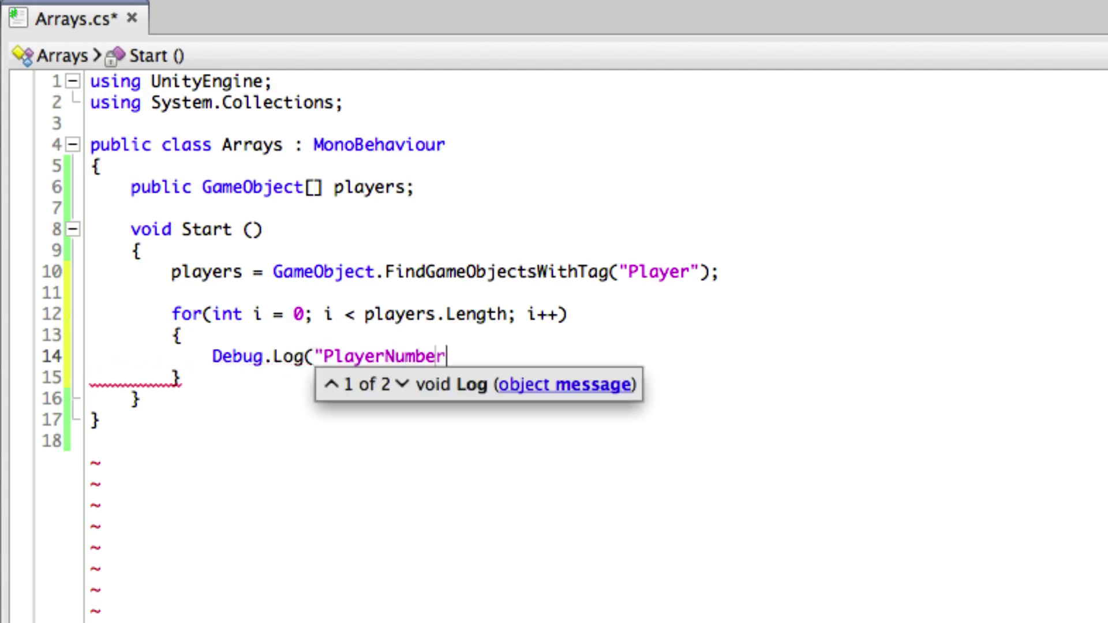
{"action": "key", "text": "Left"}
{"action": "key", "text": "Left"}
{"action": "key", "text": "Left"}
{"action": "key", "text": "End"}
{"action": "type", "text": "\""}
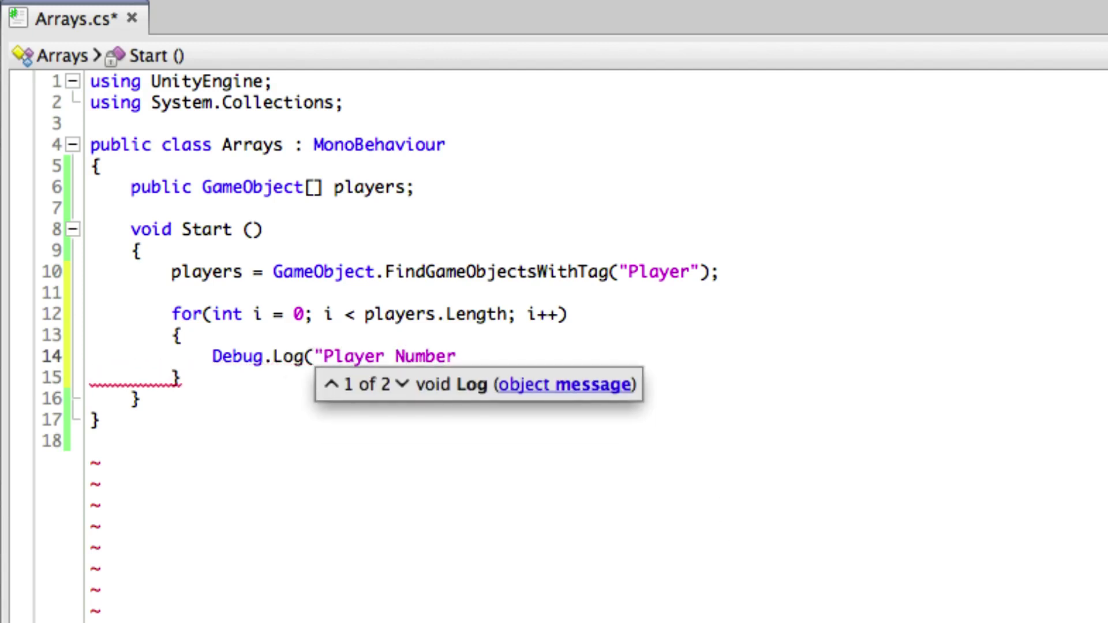
{"action": "type", "text": "+i+\""}
{"action": "type", "text": " is named \" "}
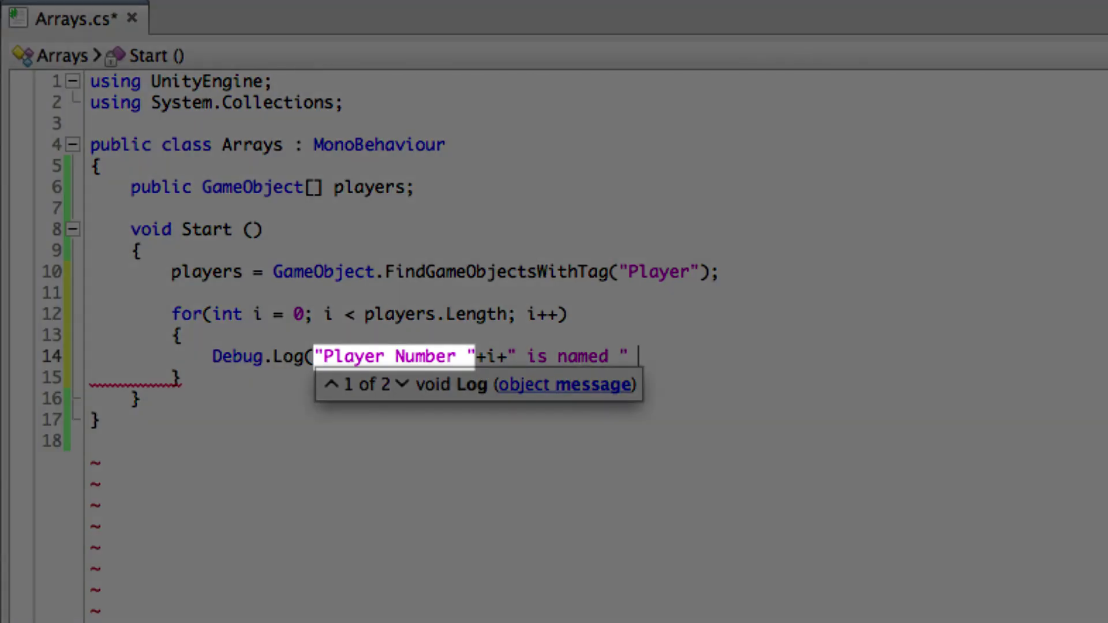
{"action": "type", "text": "+players[i]"}
{"action": "key", "text": "Left"}
{"action": "key", "text": "Left"}
{"action": "key", "text": "Left"}
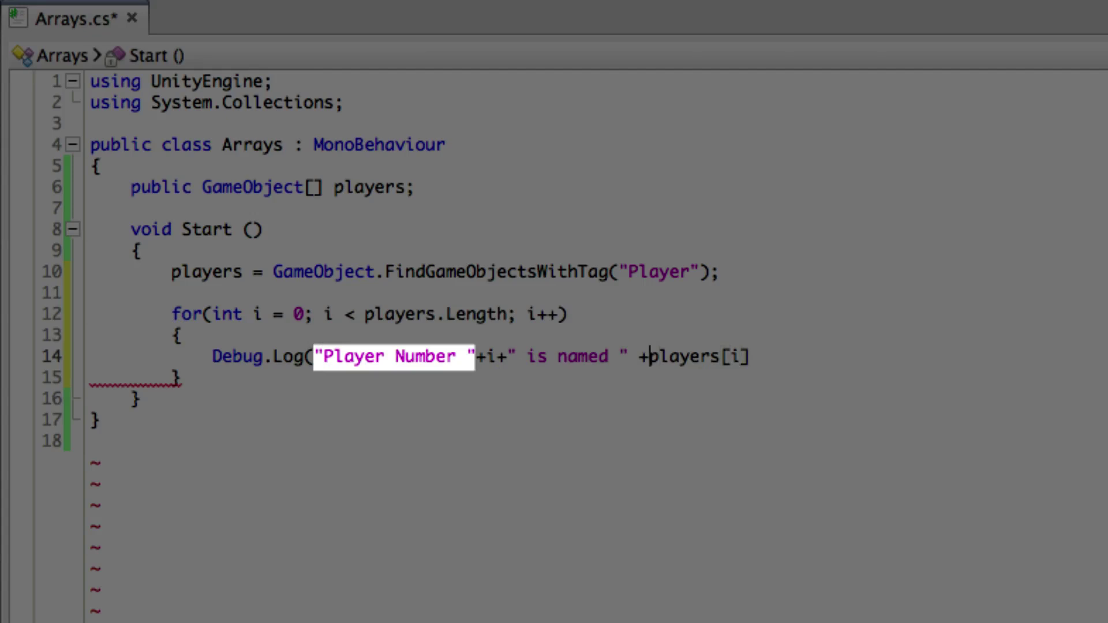
{"action": "key", "text": "Left"}
{"action": "key", "text": "BackSpace"}
{"action": "key", "text": "Right"}
{"action": "key", "text": "Right"}
{"action": "key", "text": "Right"}
{"action": "type", "text": ".name"}
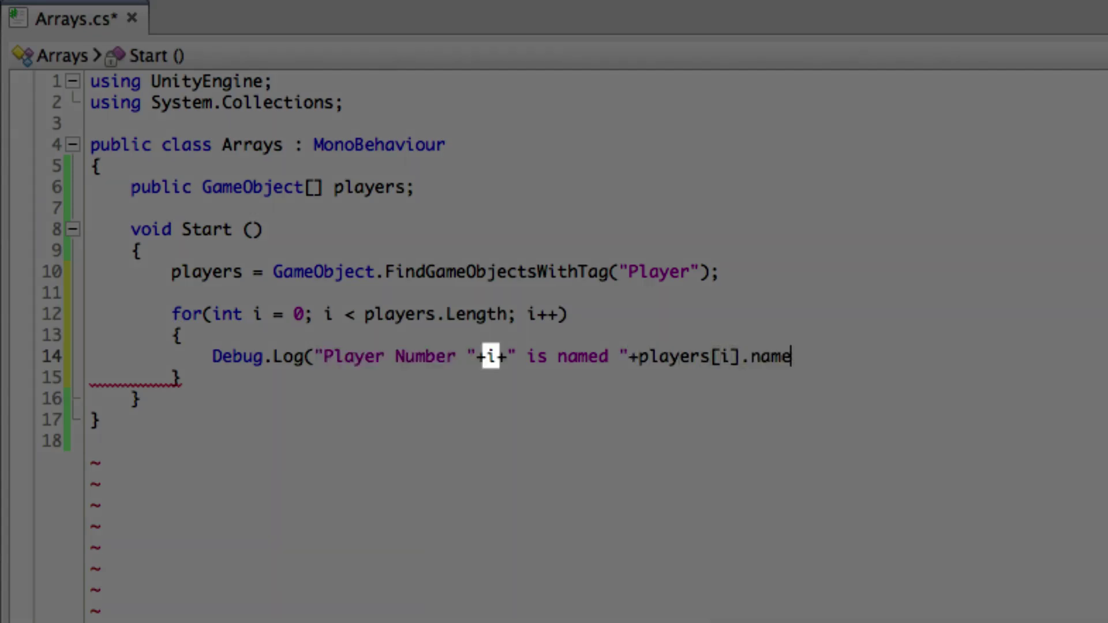
{"action": "type", "text": ");"}
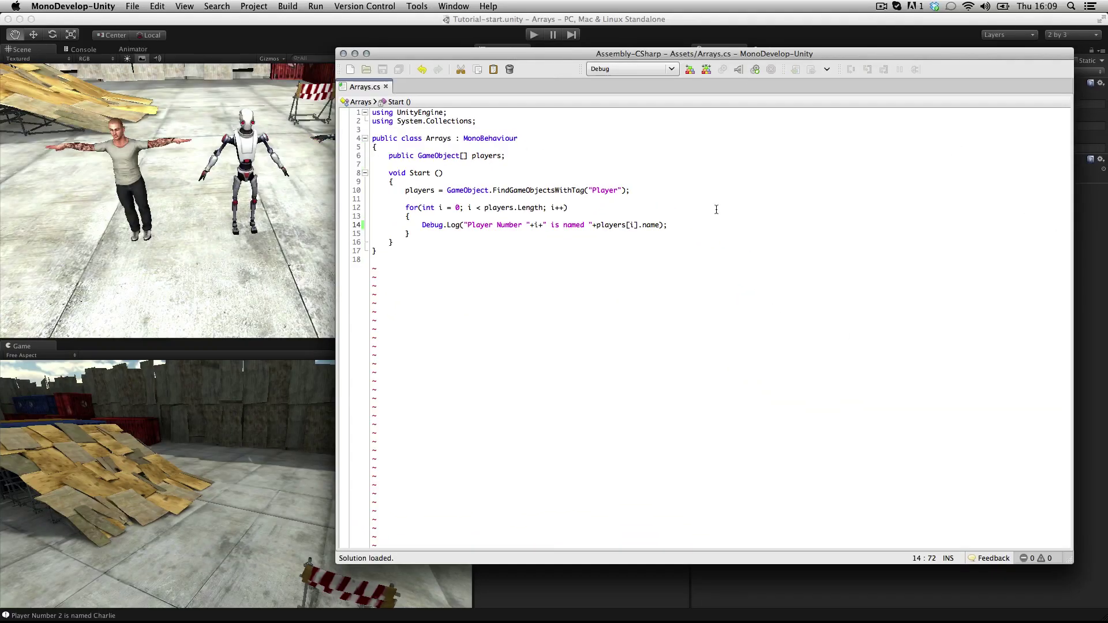
Enter play mode and check the Console logs for Aaron, Bob and Charlie
{"action": "left_click", "coordinate": [659, 29]}
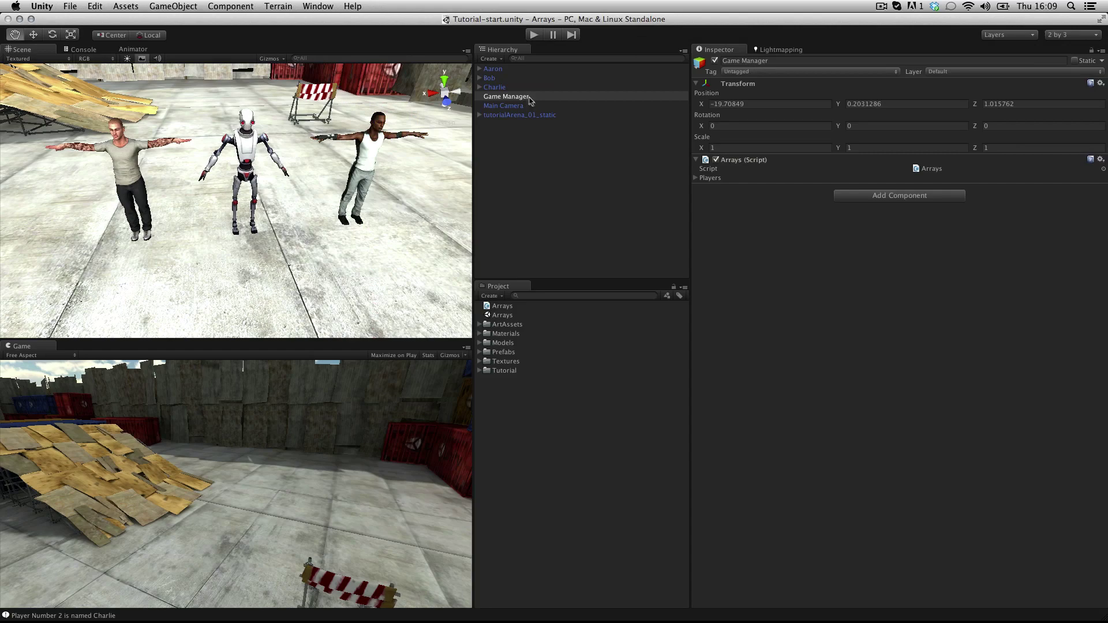
{"action": "left_click", "coordinate": [532, 36]}
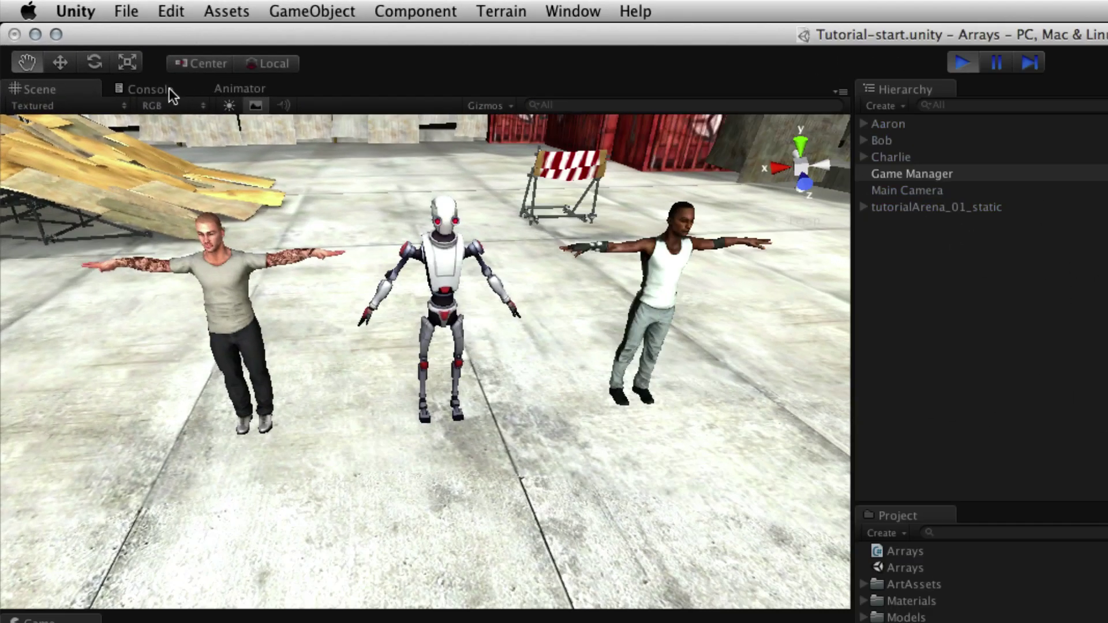
{"action": "left_click", "coordinate": [169, 88]}
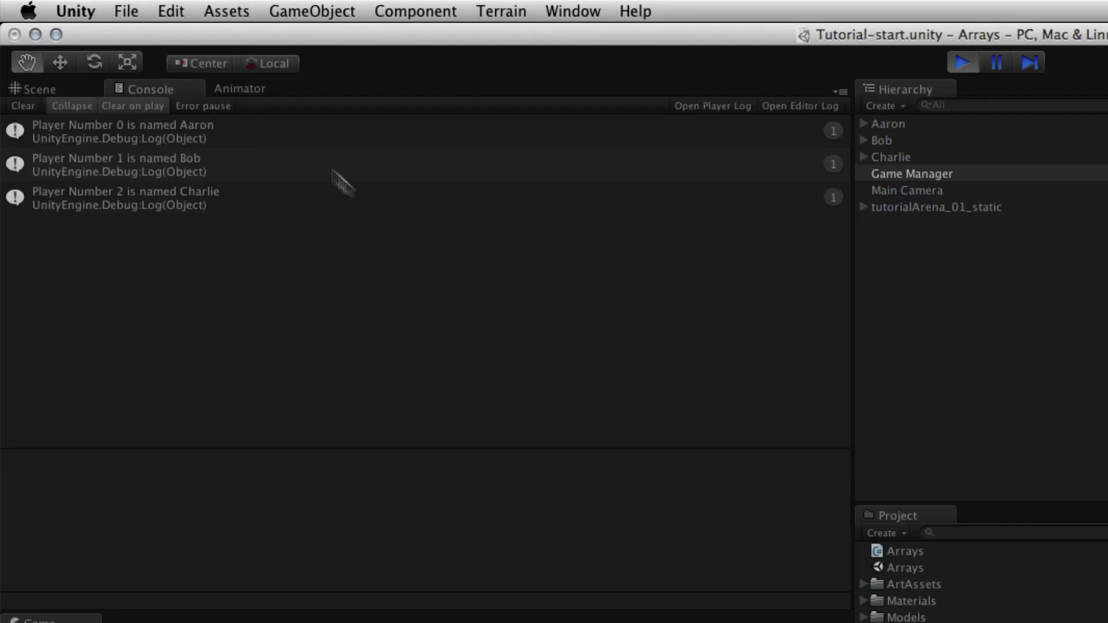
{"action": "left_click", "coordinate": [196, 130]}
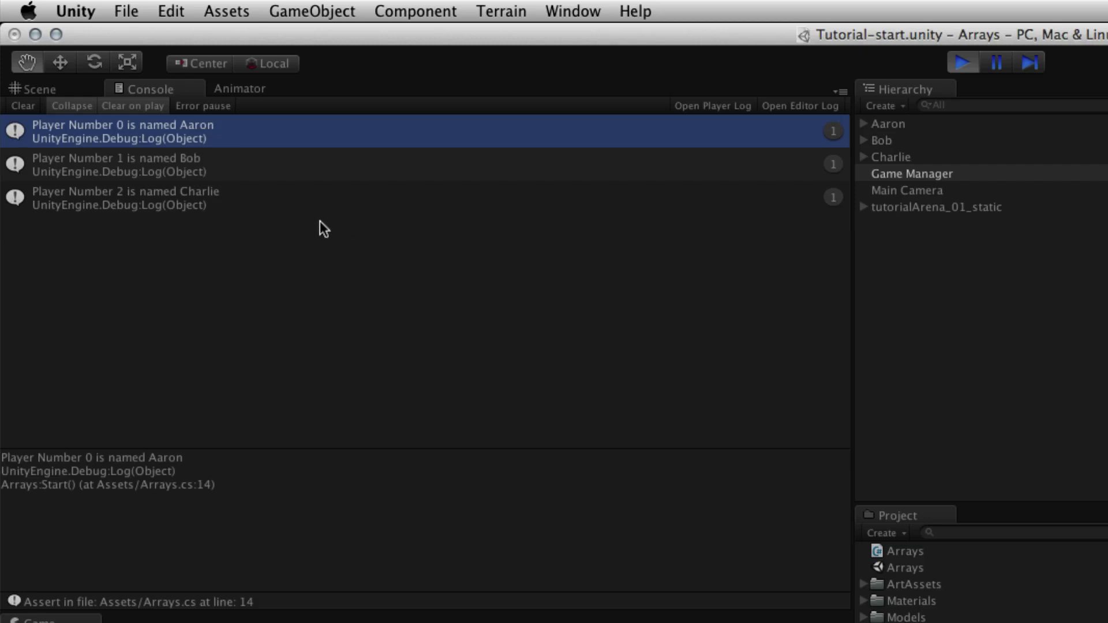
{"action": "left_click", "coordinate": [237, 160]}
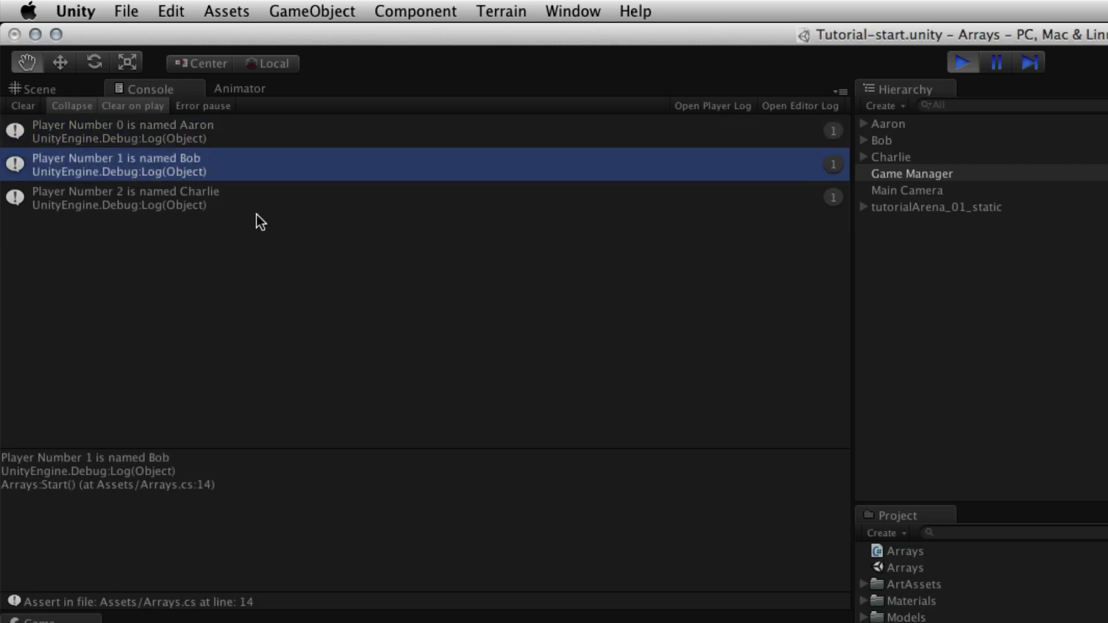
{"action": "left_click", "coordinate": [212, 195]}
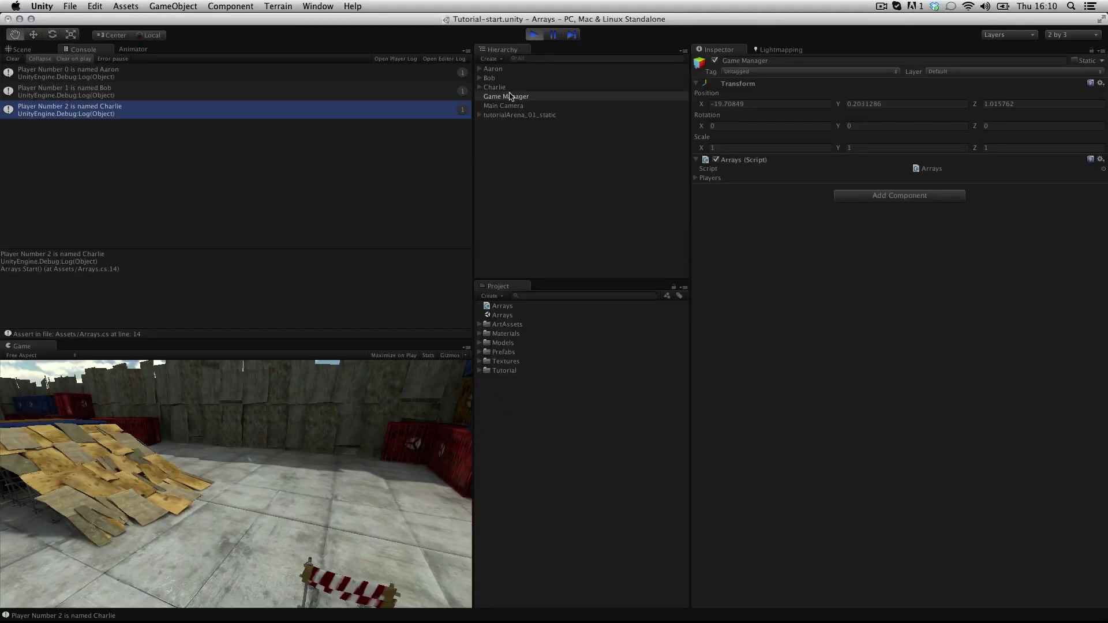
Expand Game Manager's Players array and check Aaron and Bob in Elements 0 and 1
{"action": "left_click", "coordinate": [510, 97]}
{"action": "left_click", "coordinate": [700, 178]}
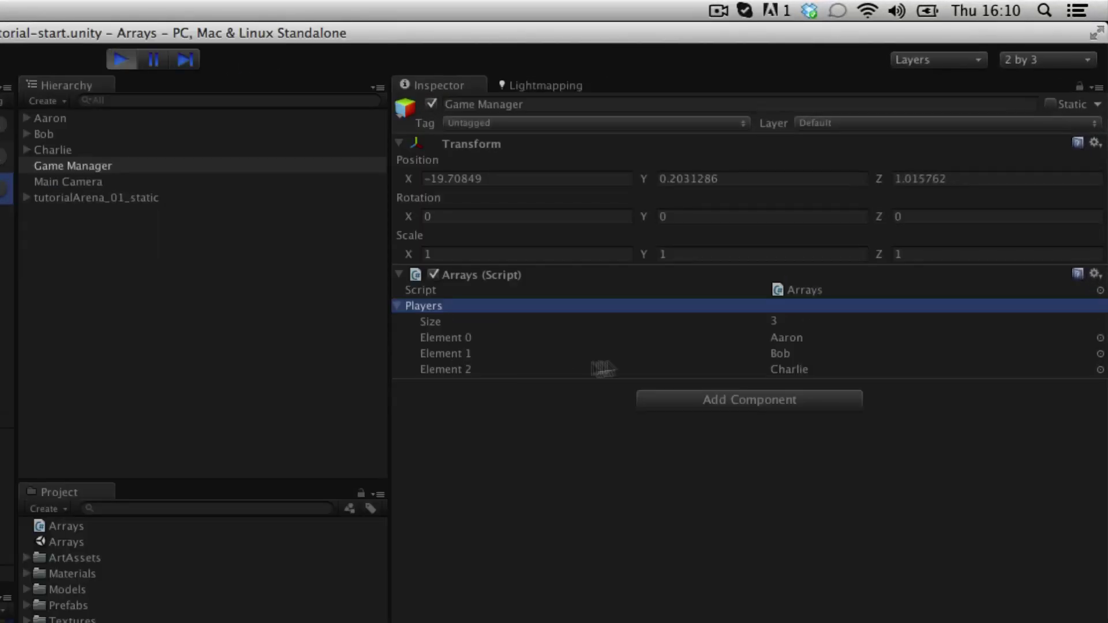
{"action": "left_click", "coordinate": [794, 339]}
{"action": "left_click", "coordinate": [802, 347]}
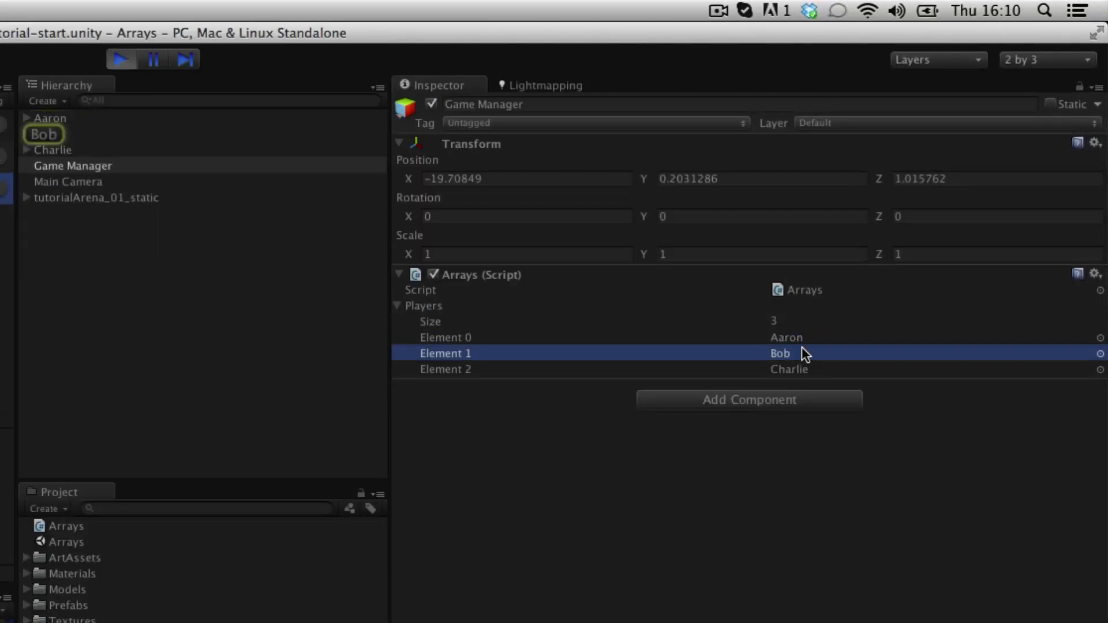